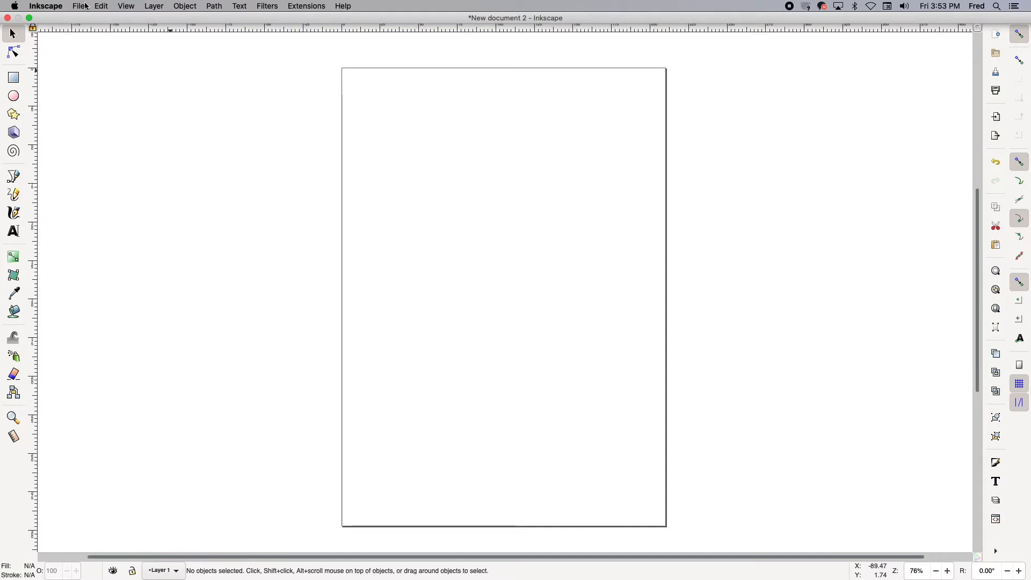
- Open the document properties and set the custom page size units to inches
left_click(79, 7)
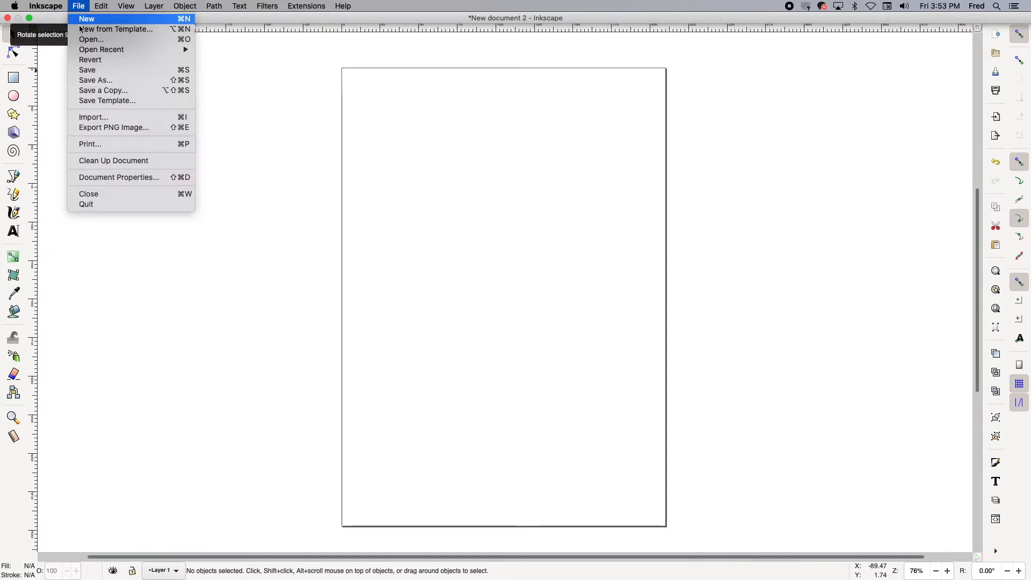
left_click(121, 180)
left_click_drag(619, 234, 589, 127)
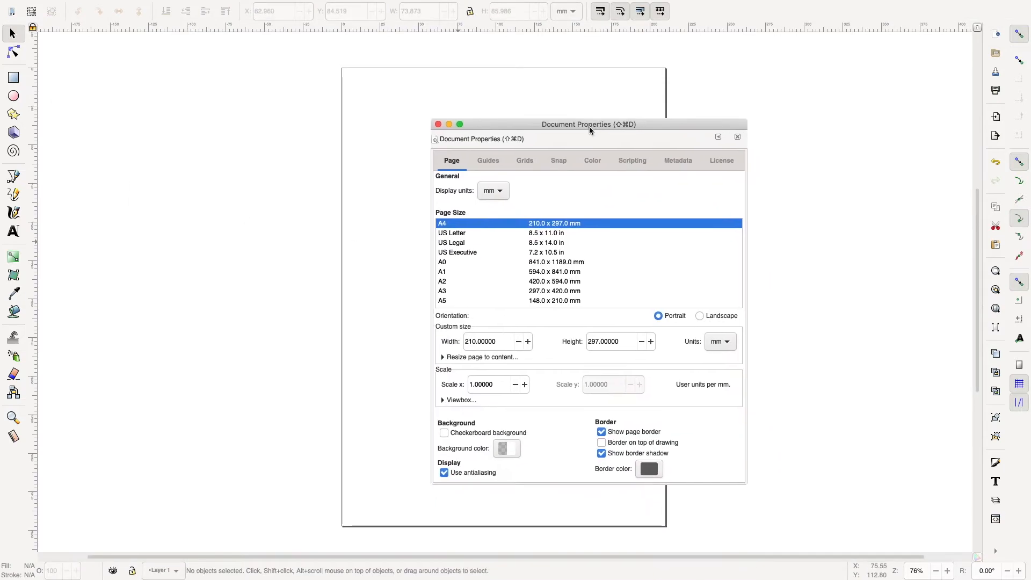
left_click(730, 346)
left_click(716, 334)
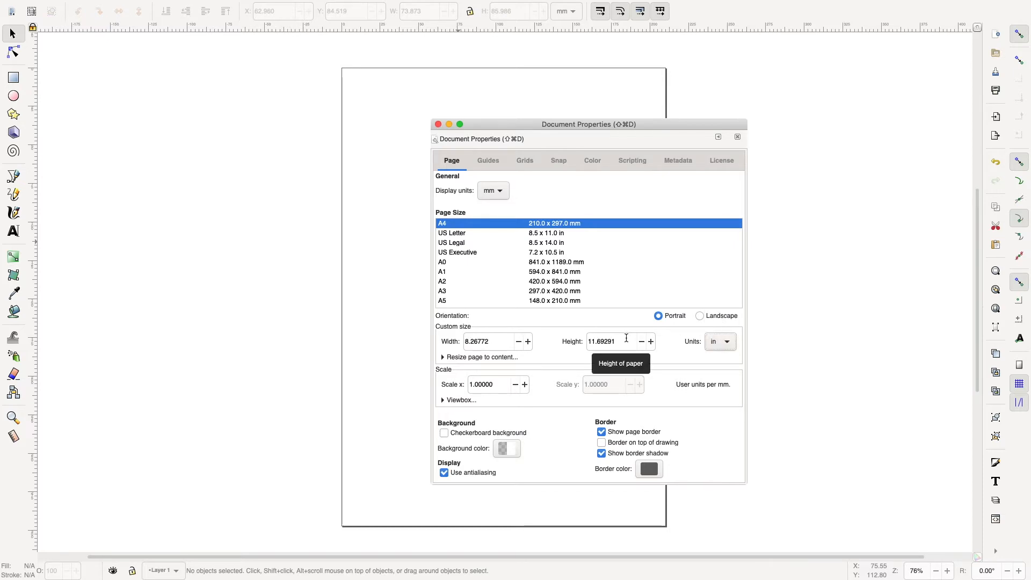
- Set the custom page size to 7 in wide by 10 in high
double_click(494, 341)
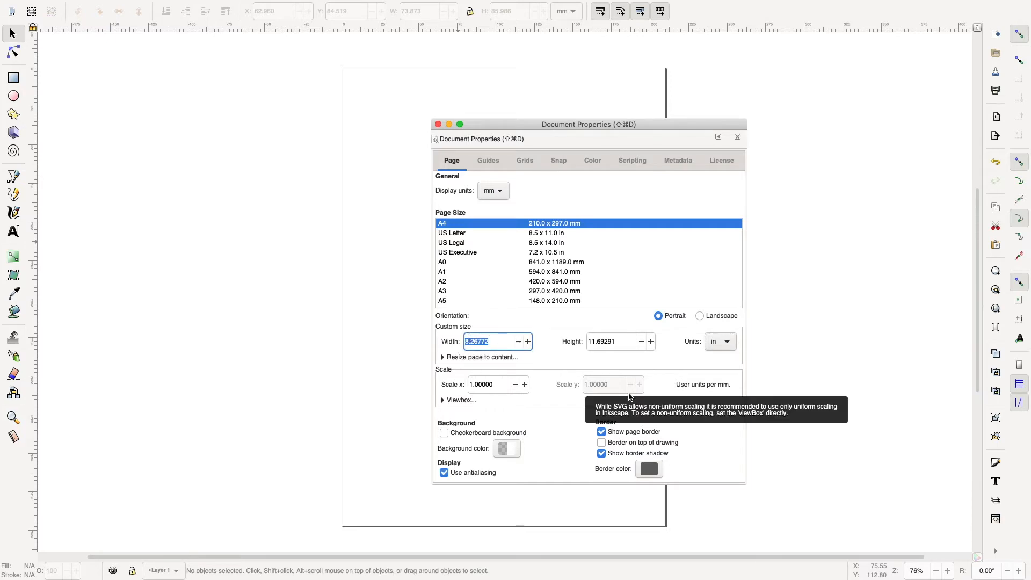
type("7")
key("Tab")
type("10")
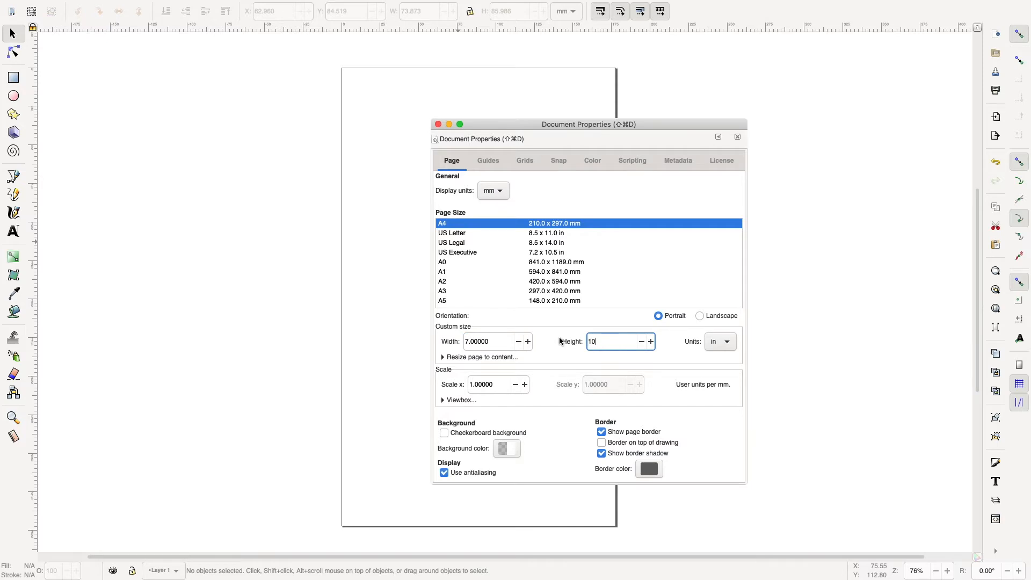
key("Return")
left_click_drag(552, 128, 759, 98)
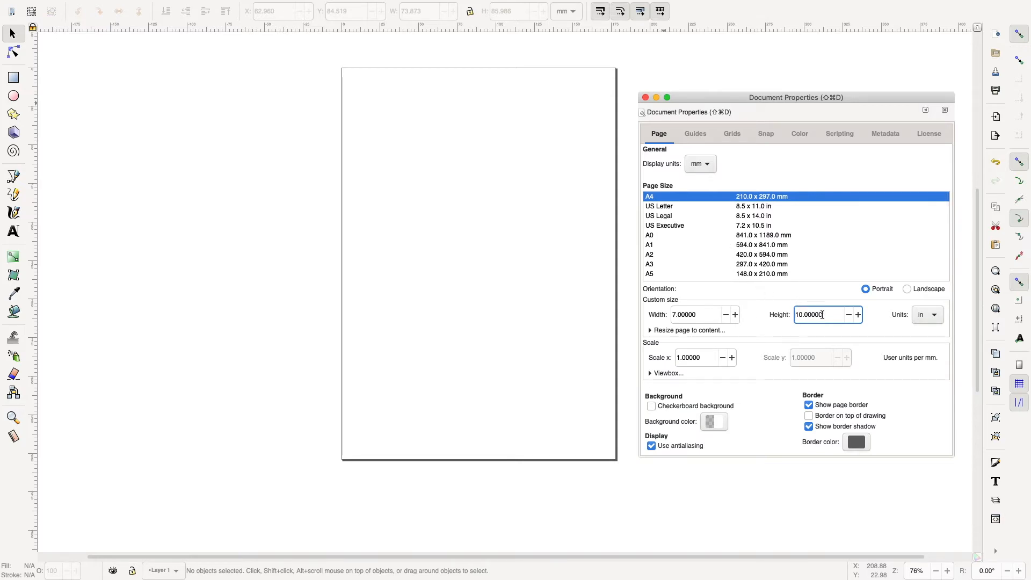
- Set the custom page size to 8 in wide by 8 in high and close the document properties
left_click_drag(699, 317, 651, 312)
type("8")
key("Tab")
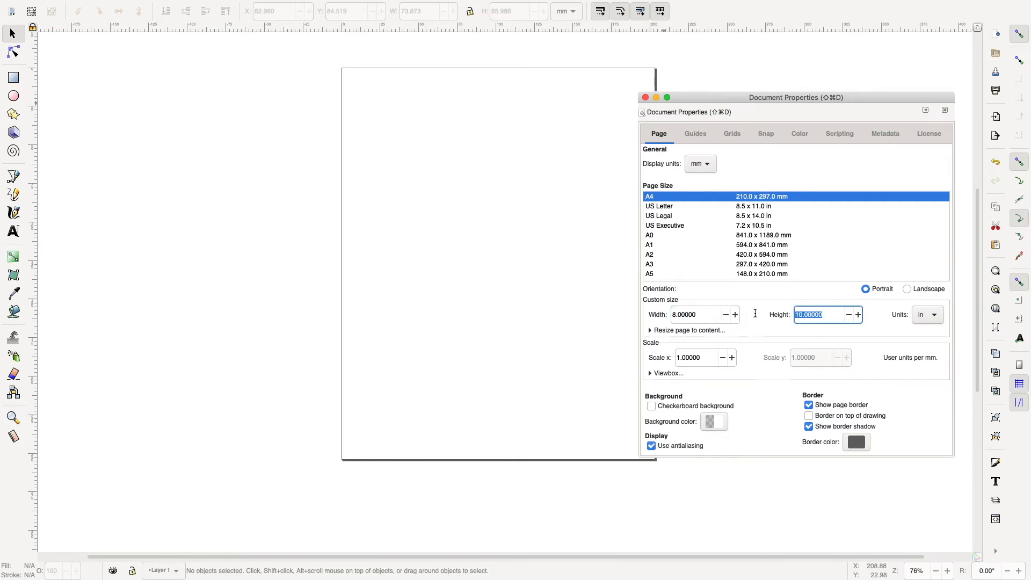
type("8")
key("Return")
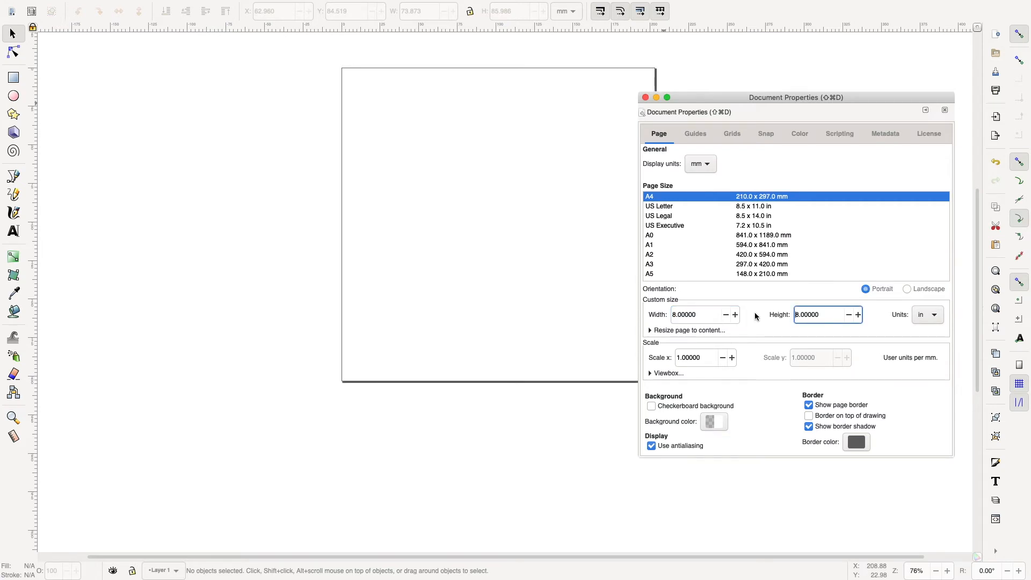
left_click(646, 98)
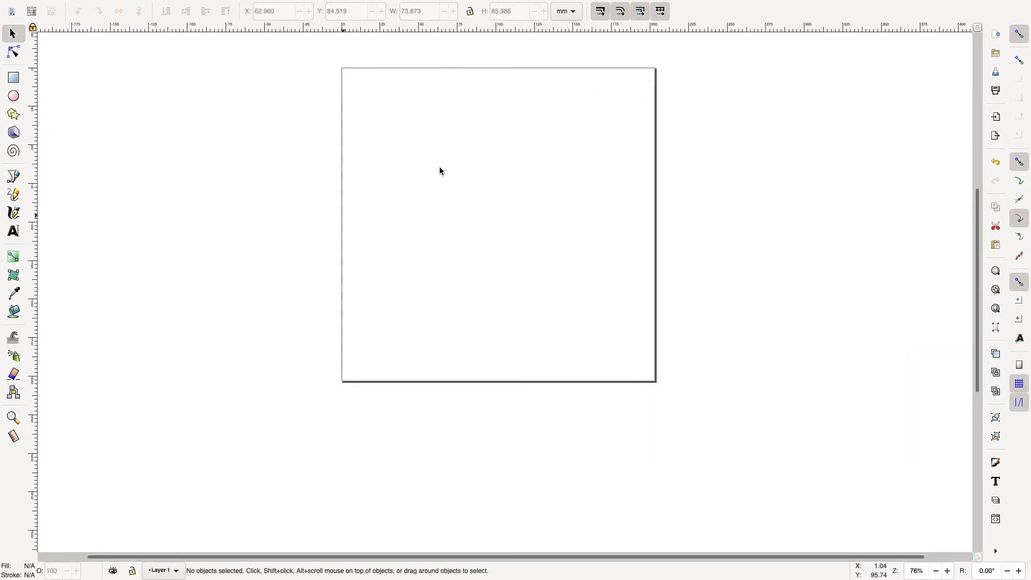
scroll(675, 218, "up", 1)
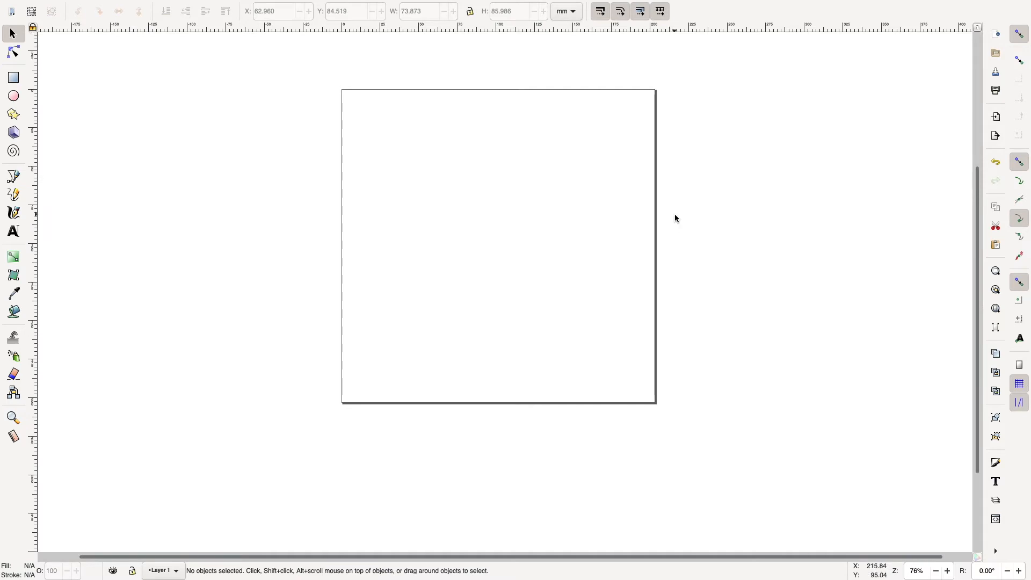
scroll(675, 218, "up", 2)
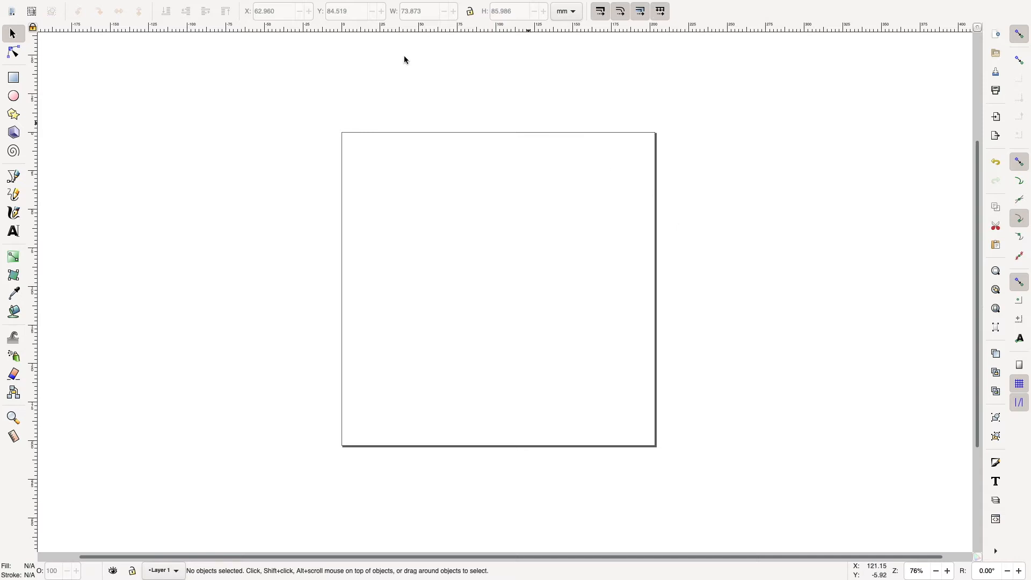
- Import Android-robot.jpg from Downloads as an embedded image with DPI from file and smooth rendering, and place it beside the page's left edge
mouse_move(172, 3)
left_click(79, 6)
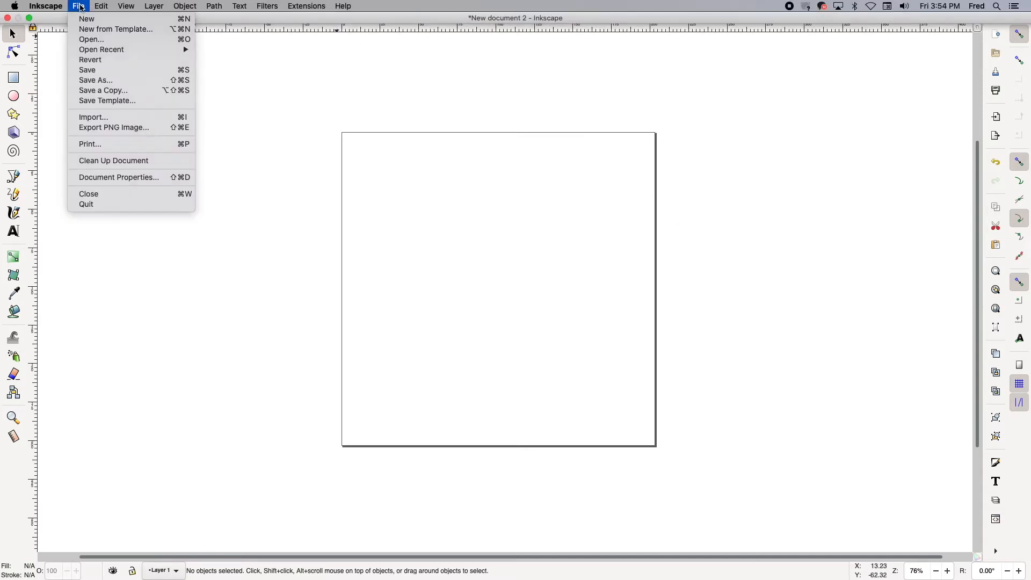
left_click(105, 121)
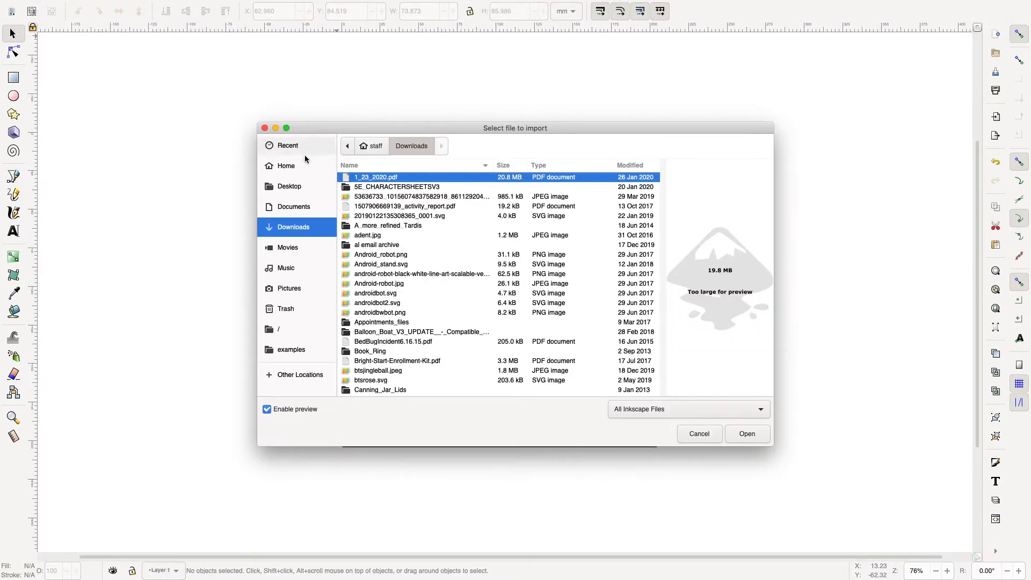
left_click(389, 284)
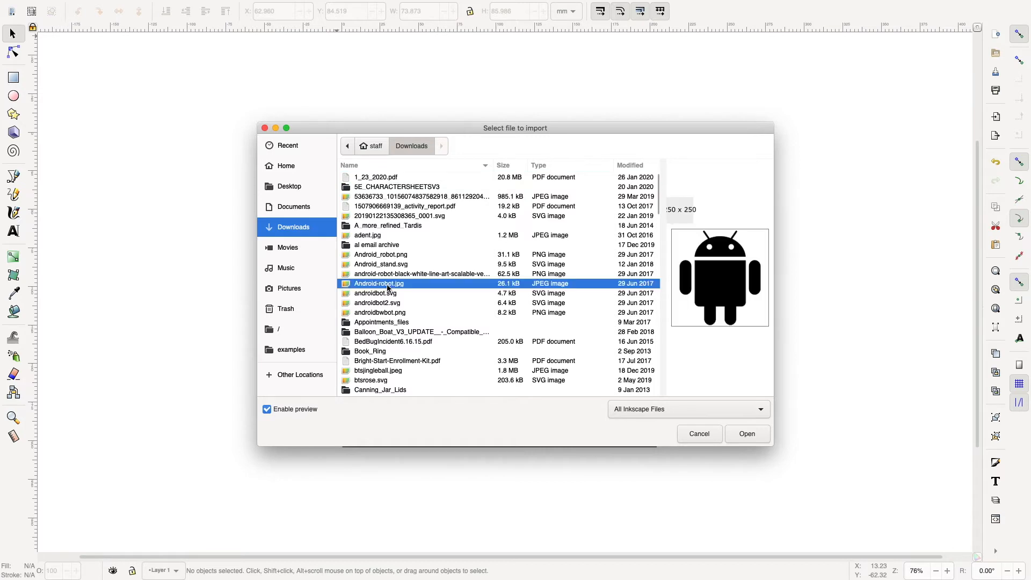
left_click(746, 434)
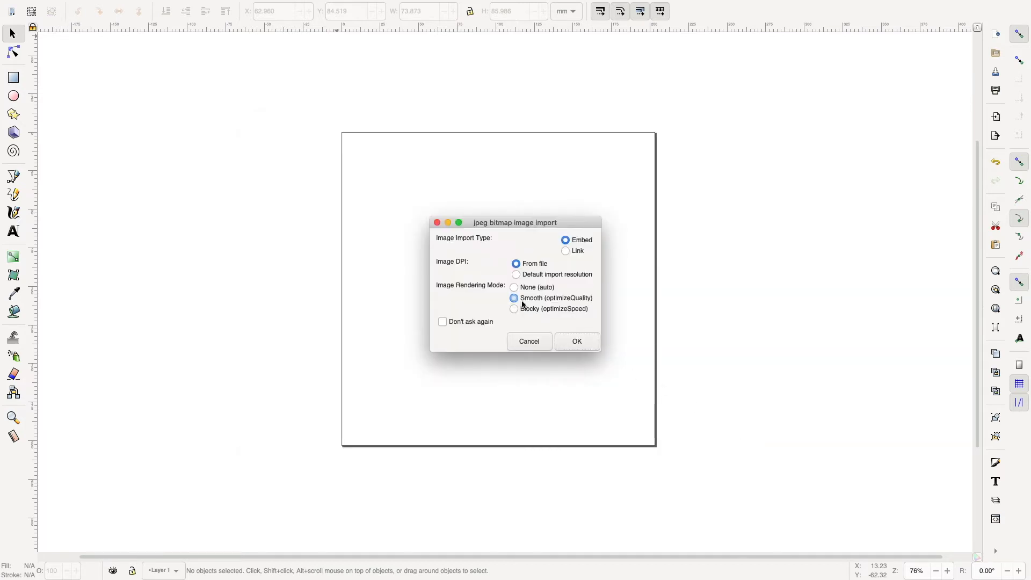
left_click(577, 342)
left_click_drag(779, 417, 256, 206)
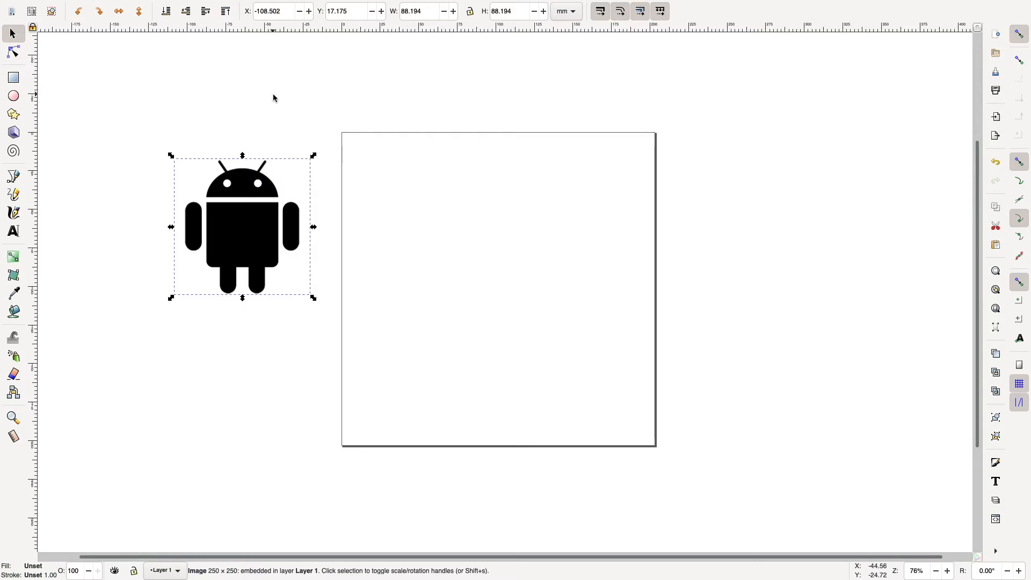
- Trace the robot bitmap as a single brightness cutoff scan with a threshold of 0.500, and close the Trace Bitmap dialog
mouse_move(252, 2)
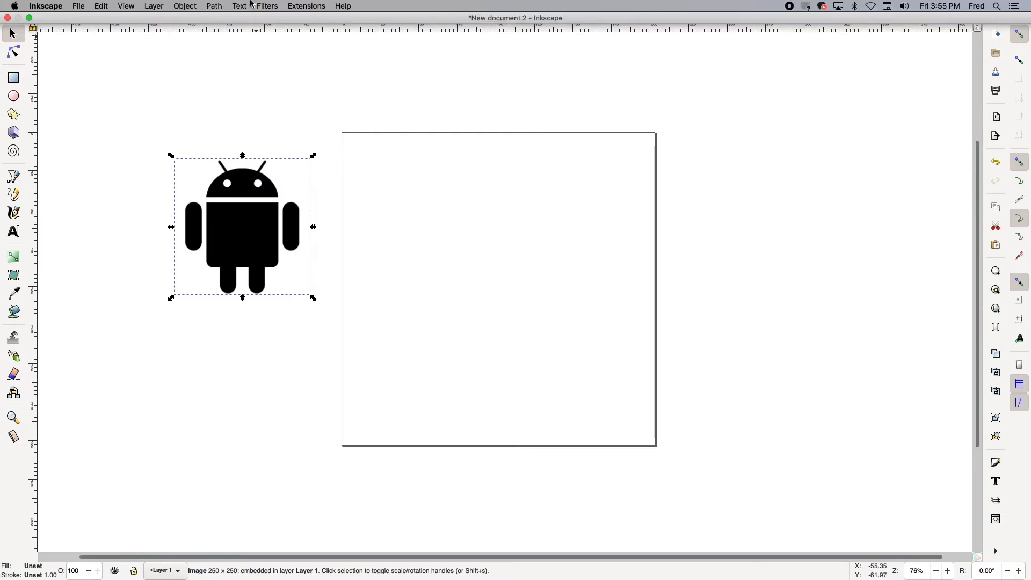
left_click(215, 6)
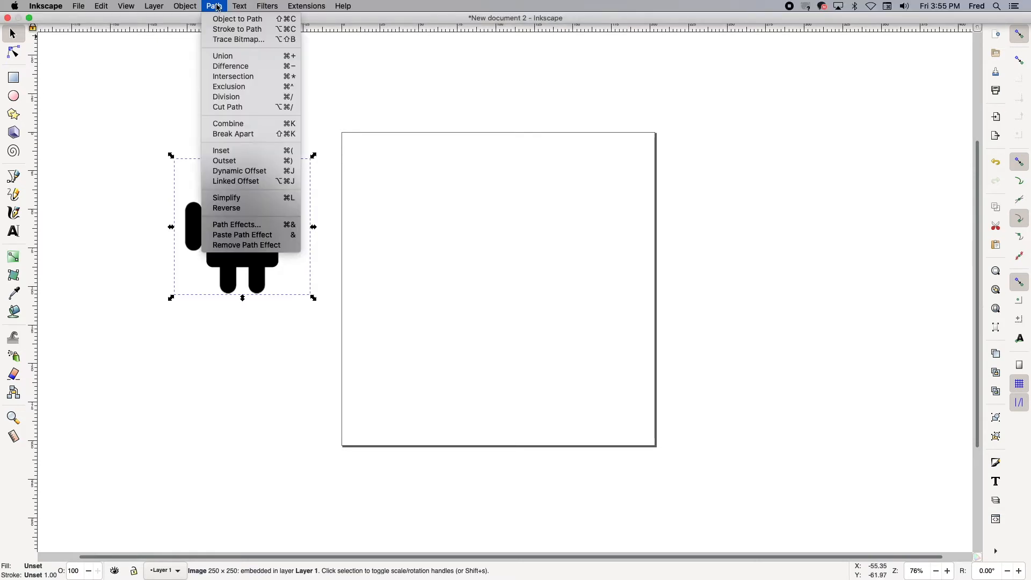
left_click(225, 40)
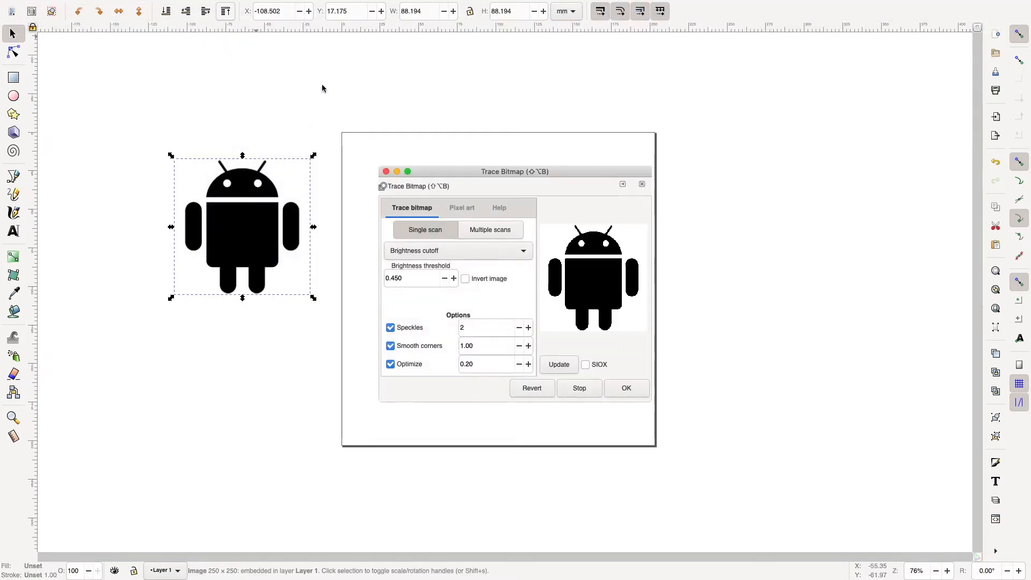
mouse_move(530, 174)
left_mouse_down()
mouse_move(588, 111)
mouse_move(632, 86)
left_mouse_up()
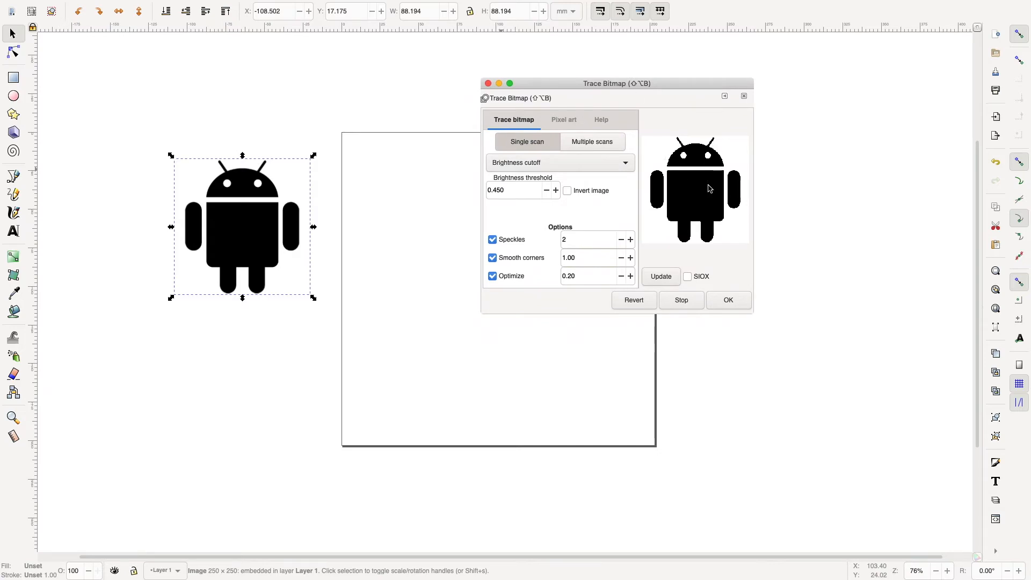
left_click(556, 190)
left_click(556, 190)
left_click(555, 190)
left_click(555, 190)
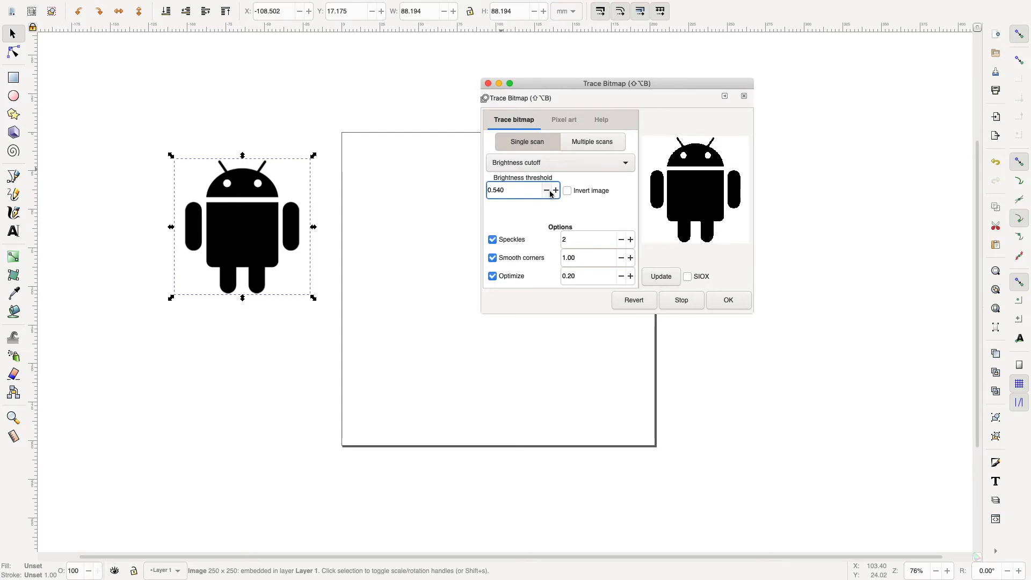
left_click(547, 190)
left_click(556, 190)
left_click(727, 302)
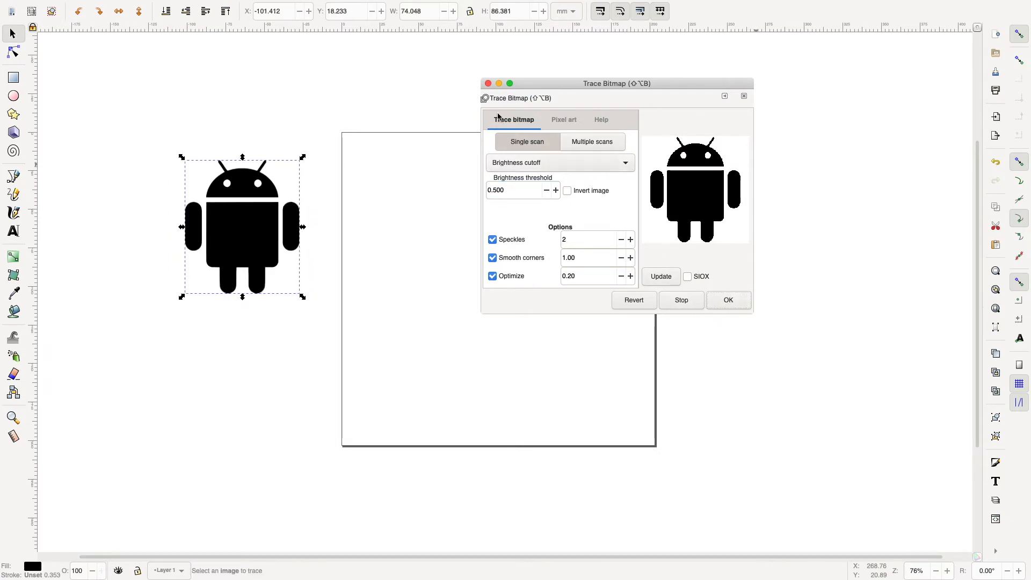
left_click(488, 85)
- Move the traced robot off the original image and delete the original bitmap
mouse_move(247, 232)
left_mouse_down()
mouse_move(285, 197)
mouse_move(422, 148)
left_mouse_up()
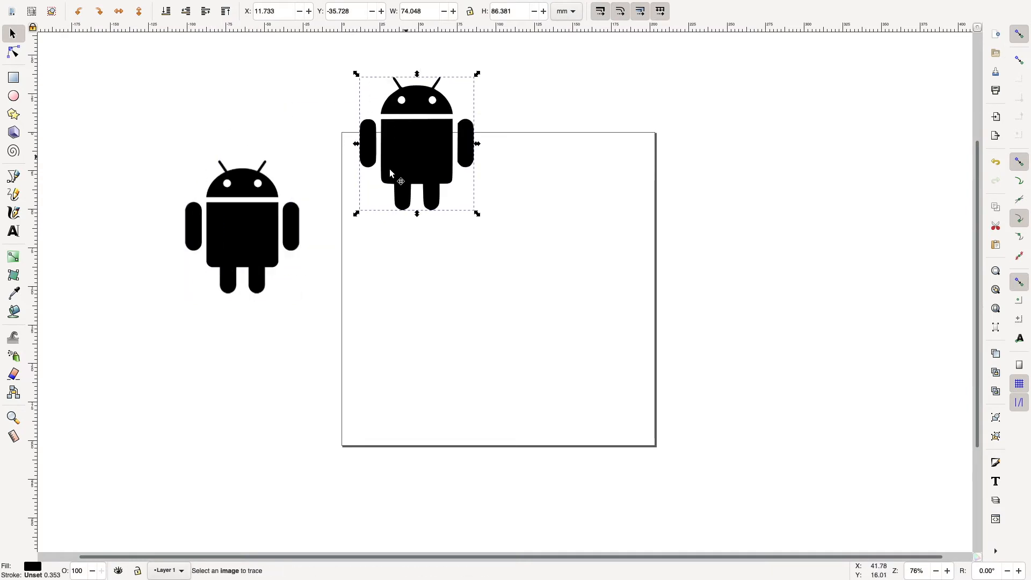
left_click(236, 220)
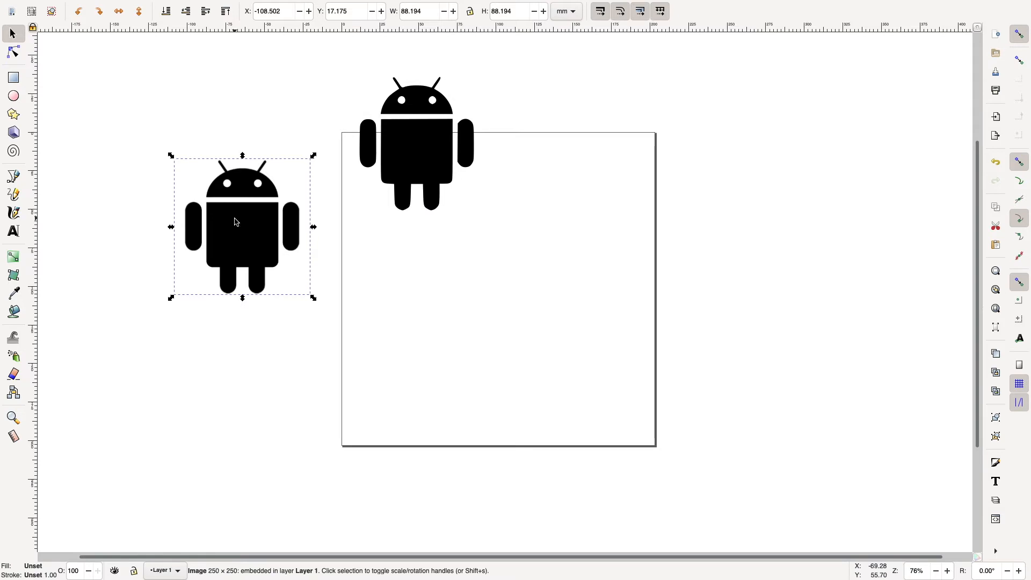
key("Delete")
- Resize the traced robot to about 73 × 93 mm and place it in the page's upper-left area
left_click_drag(423, 160, 445, 279)
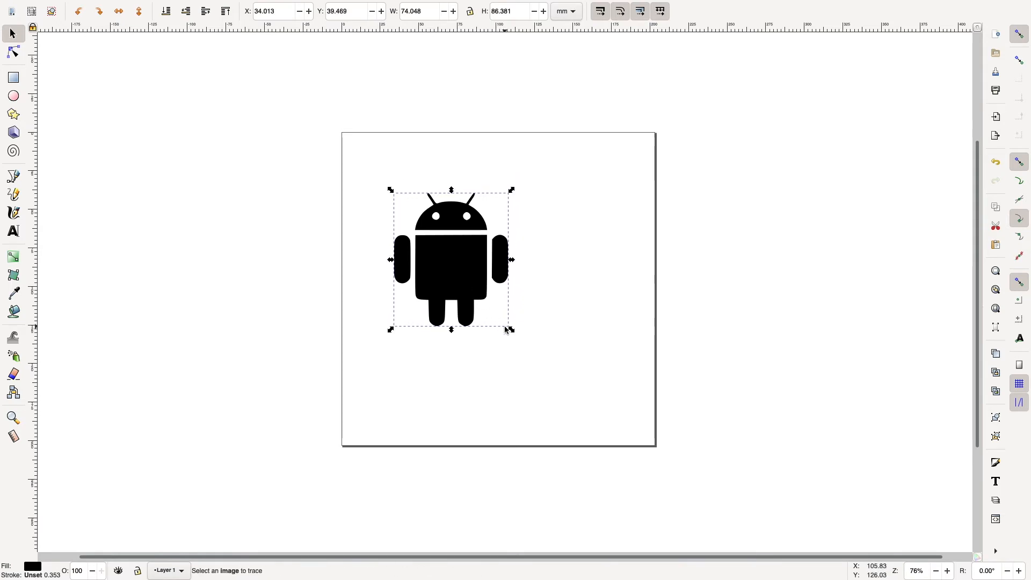
mouse_move(513, 330)
left_mouse_down()
mouse_move(545, 349)
mouse_move(543, 370)
mouse_move(516, 392)
mouse_move(468, 353)
mouse_move(522, 299)
mouse_move(622, 407)
mouse_move(509, 421)
mouse_move(495, 392)
mouse_move(497, 350)
mouse_move(512, 340)
left_mouse_up()
mouse_move(439, 236)
left_mouse_down()
mouse_move(453, 230)
mouse_move(437, 222)
left_mouse_up()
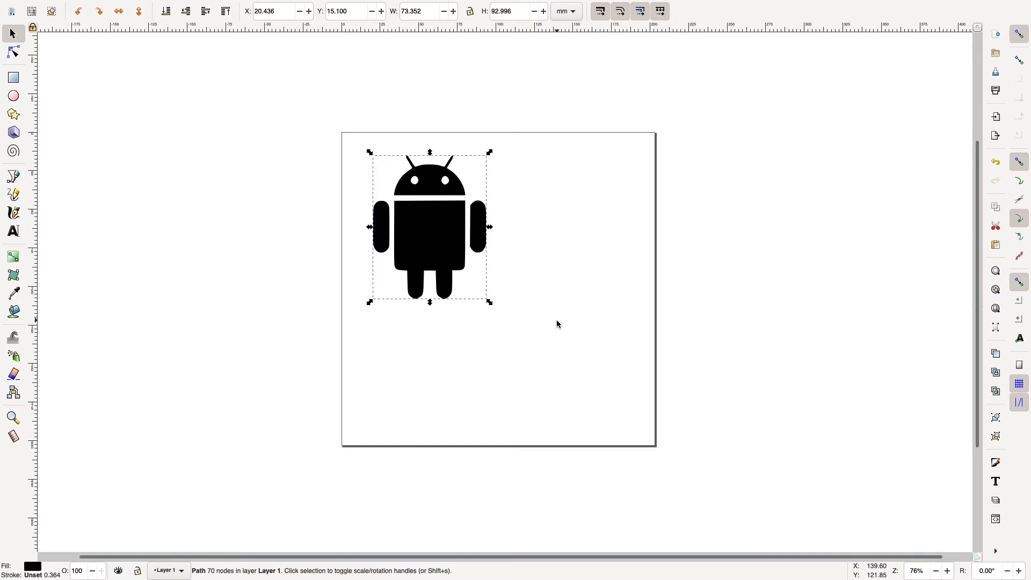
- Draw a rectangle about 42 × 47 mm beside the robot and an ellipse with radii about 9.6 × 10.8 mm below it
left_click(20, 81)
left_click_drag(548, 197, 613, 268)
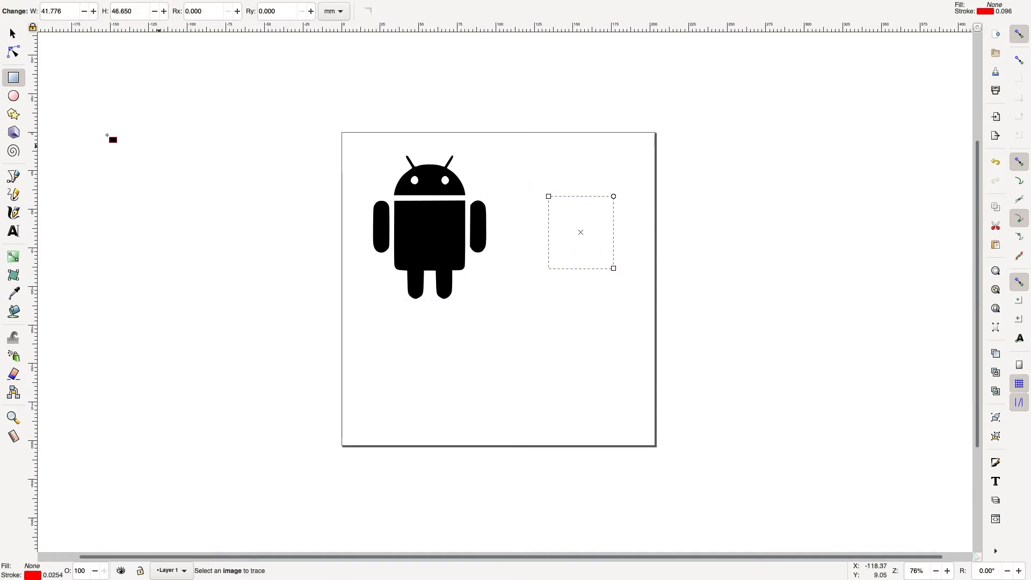
left_click(14, 96)
left_click_drag(546, 316, 572, 338)
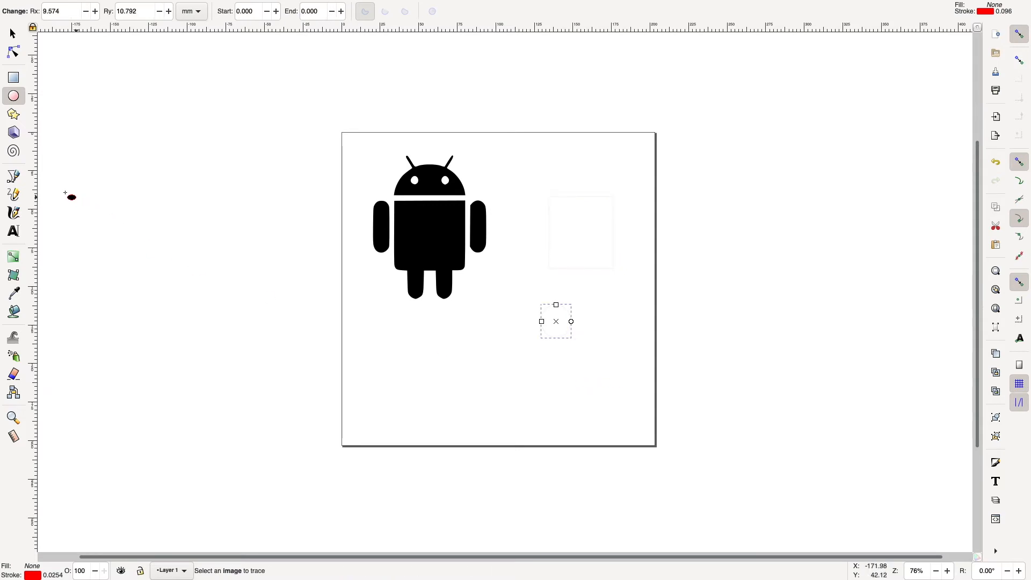
left_click(14, 176)
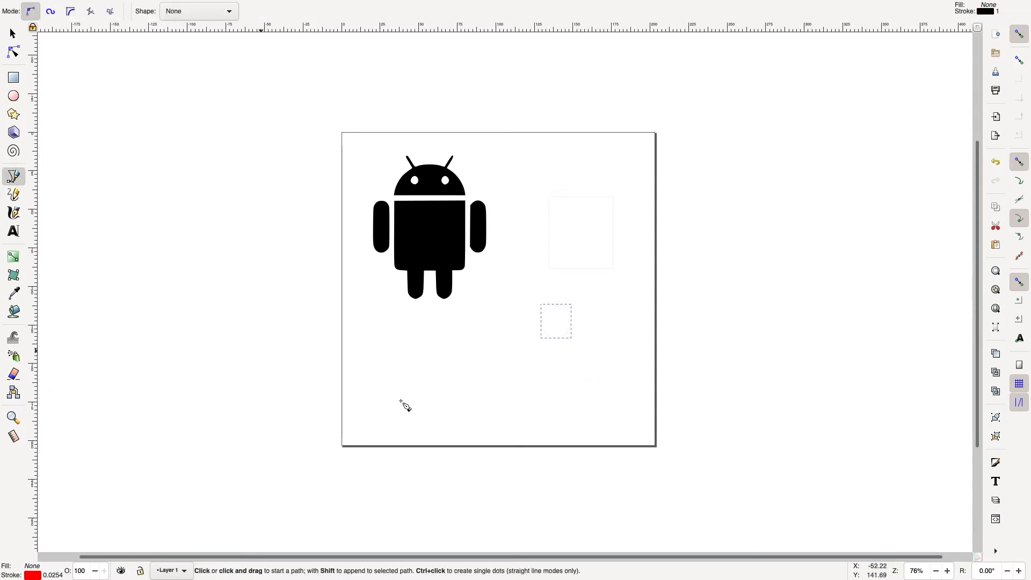
left_click_drag(395, 359, 494, 395)
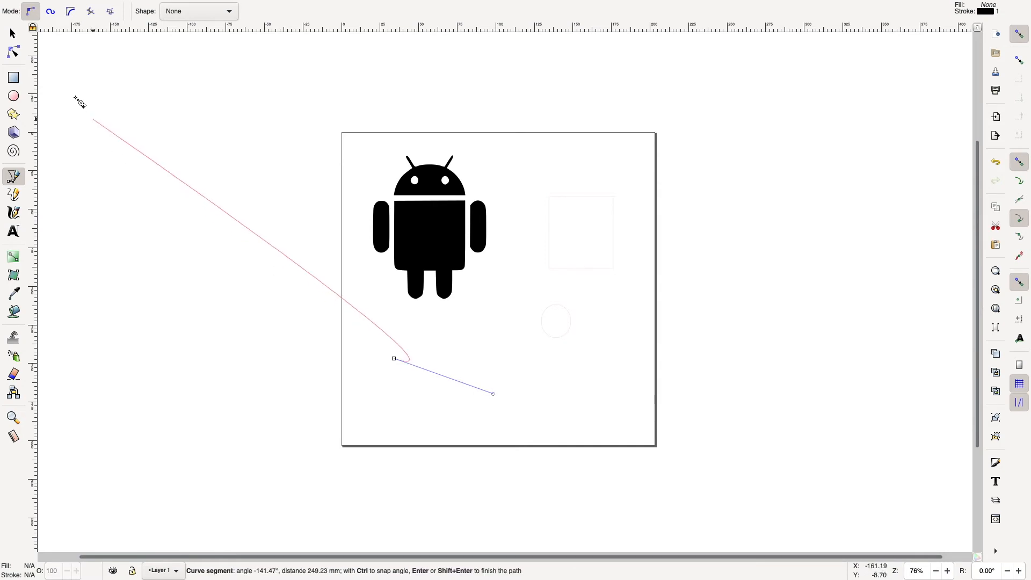
left_click(13, 33)
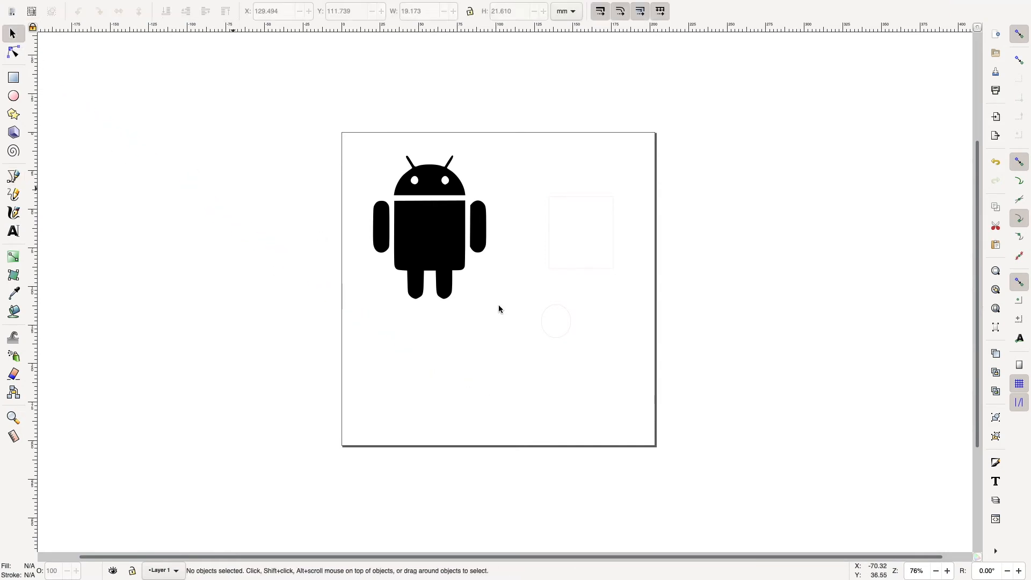
- Delete the ellipse and move the rectangle closer to the robot, to about X 121 mm, Y 42 mm
left_click(571, 324)
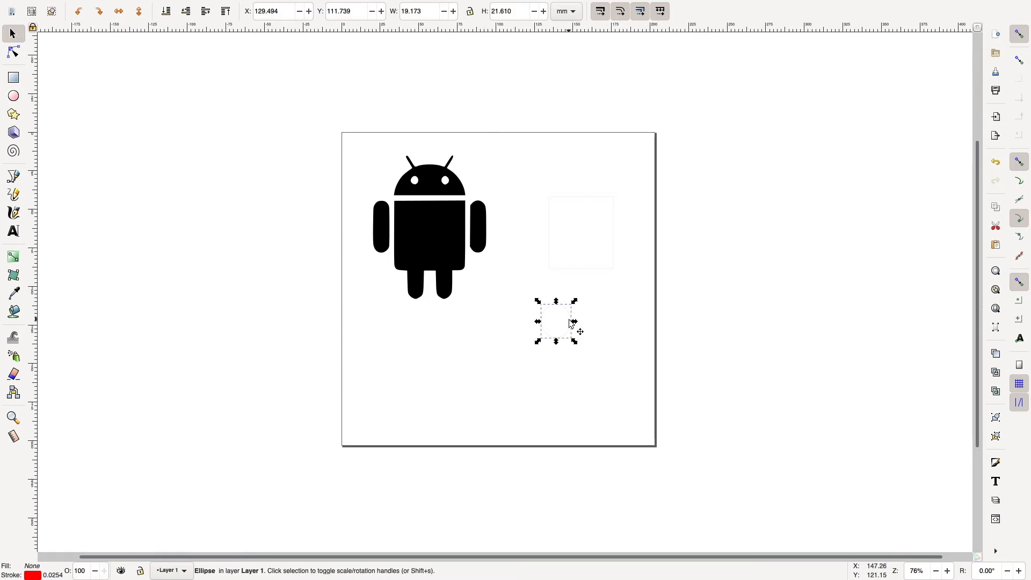
key("Delete")
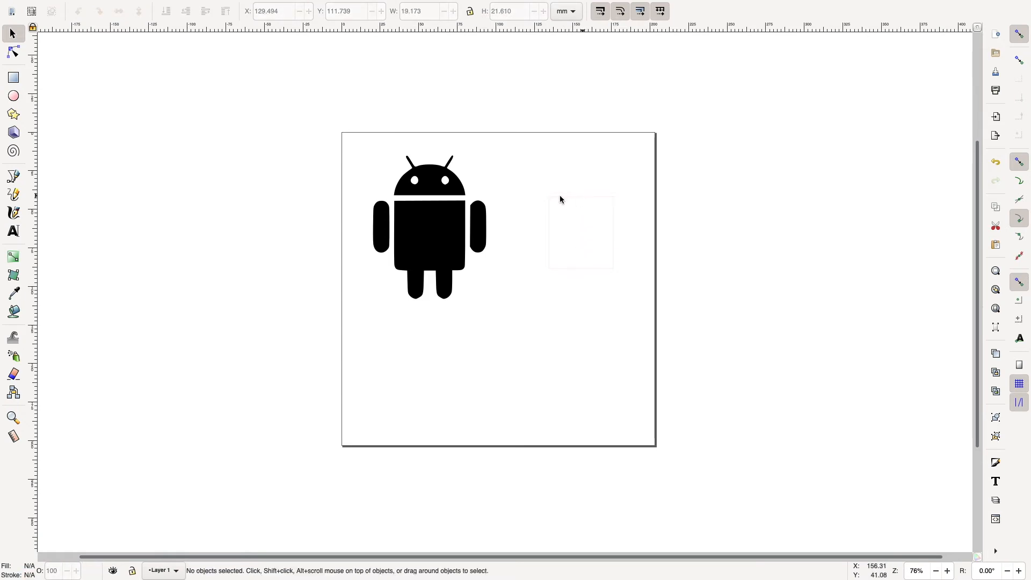
left_click(559, 198)
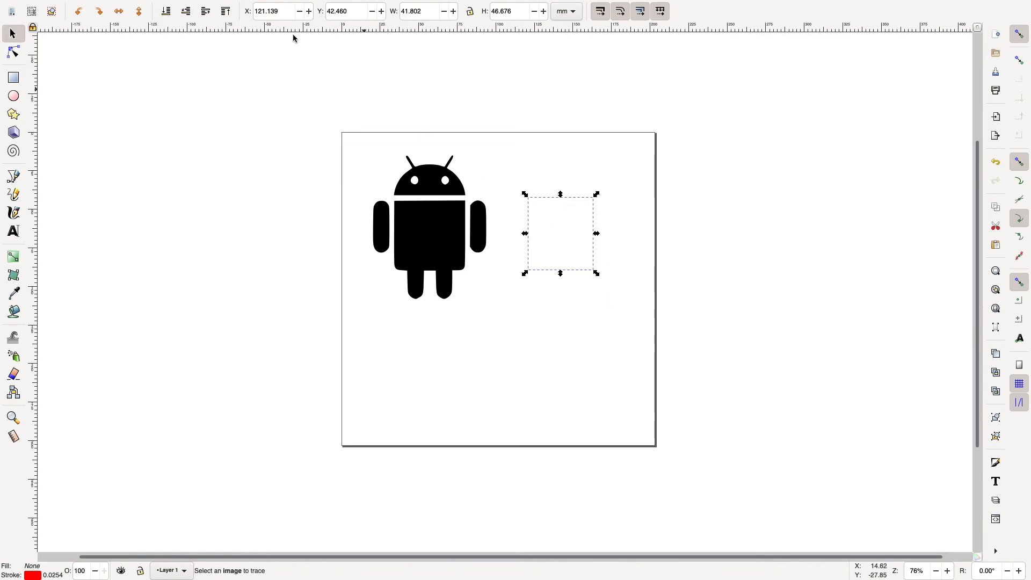
mouse_move(235, 3)
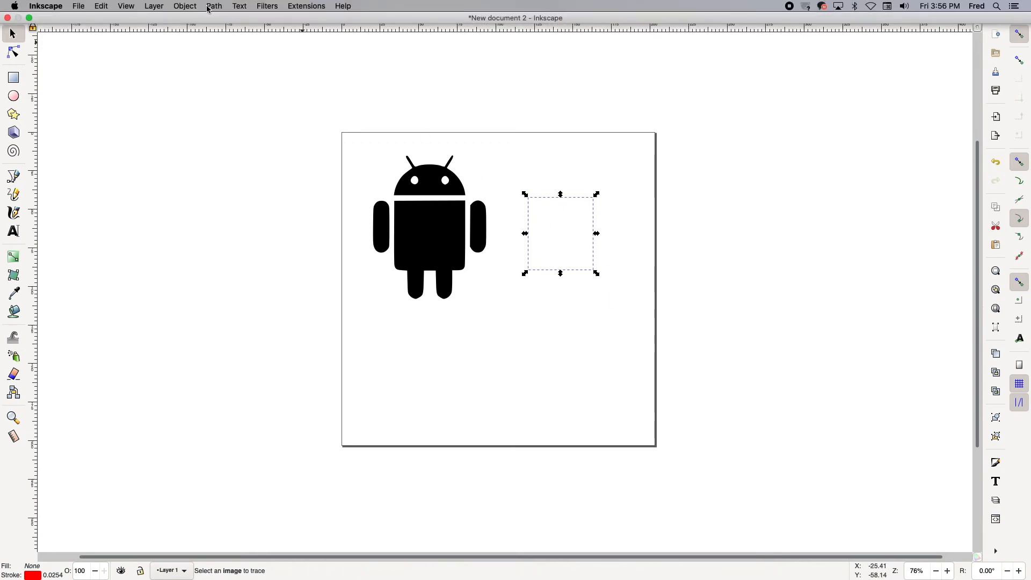
- Try a flat black fill on the rectangle beside the robot and return it to no fill
left_click(185, 8)
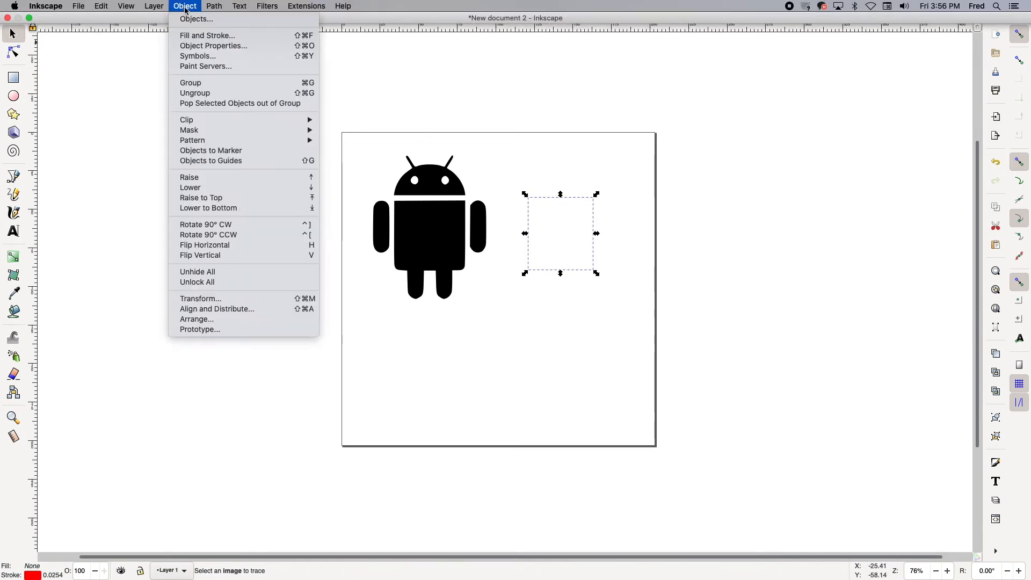
left_click(198, 35)
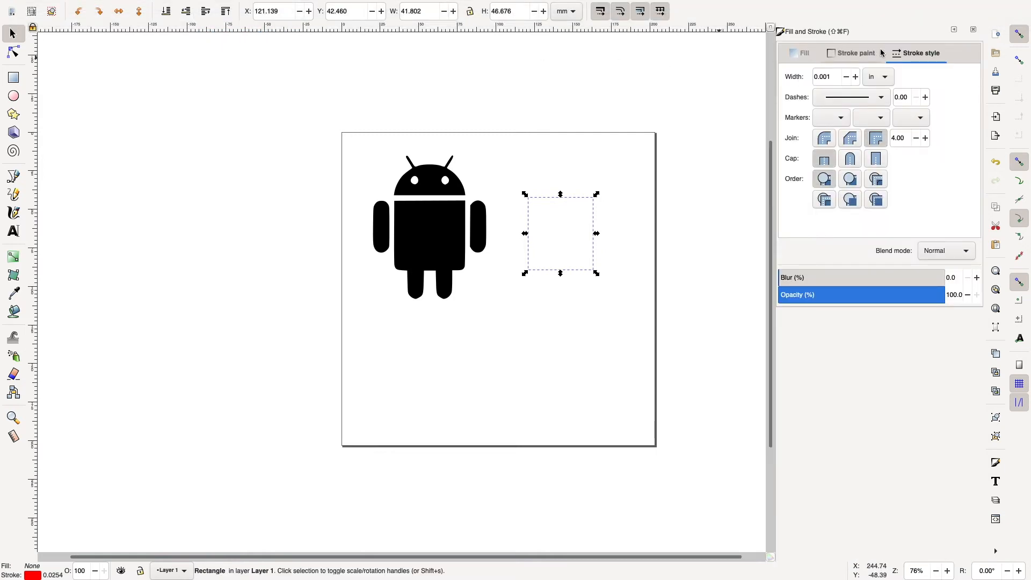
left_click(801, 53)
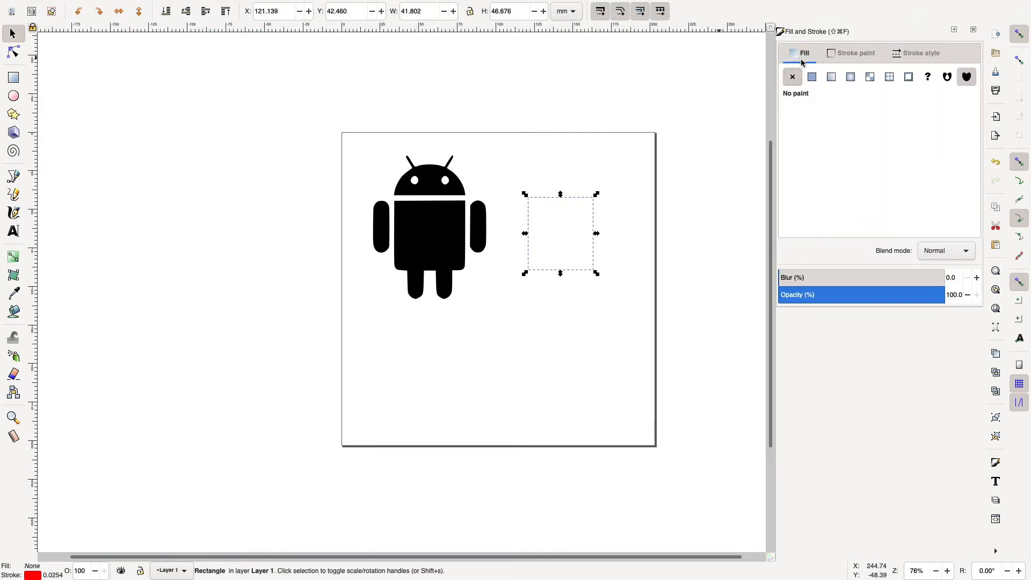
left_click(812, 78)
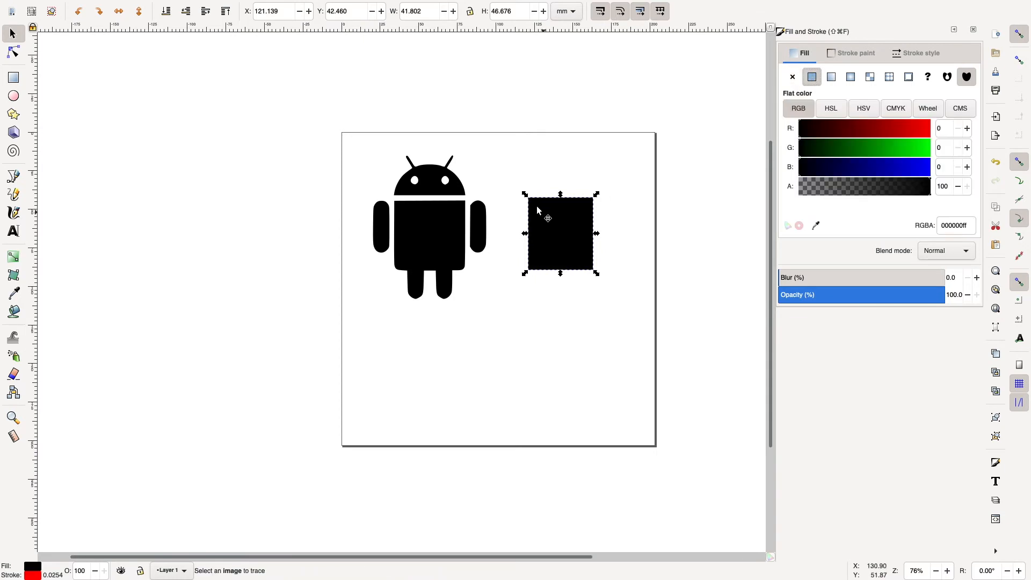
left_click(793, 77)
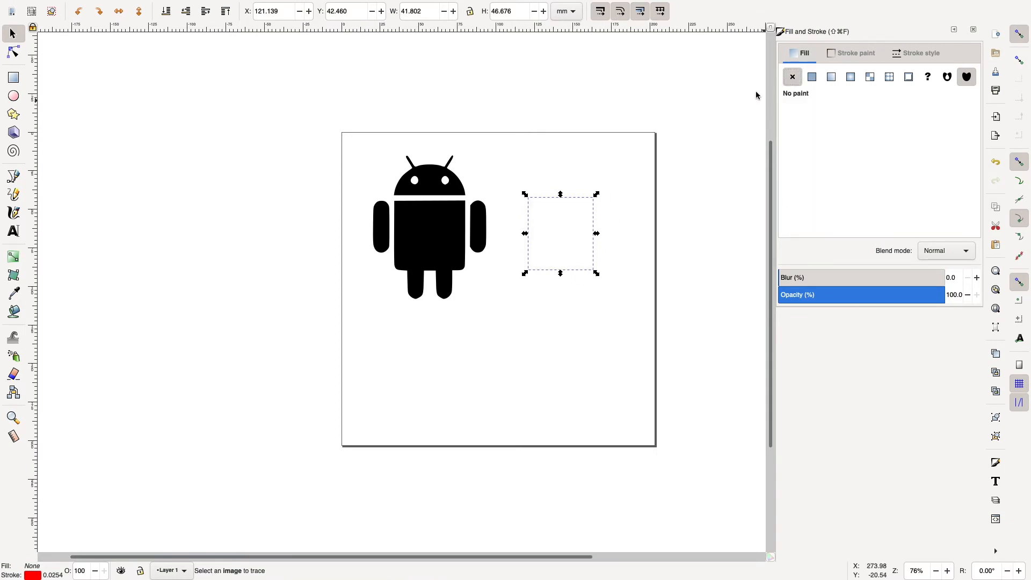
- Set the rectangle's stroke width to 0.010 in, keeping its red stroke paint
left_click(840, 55)
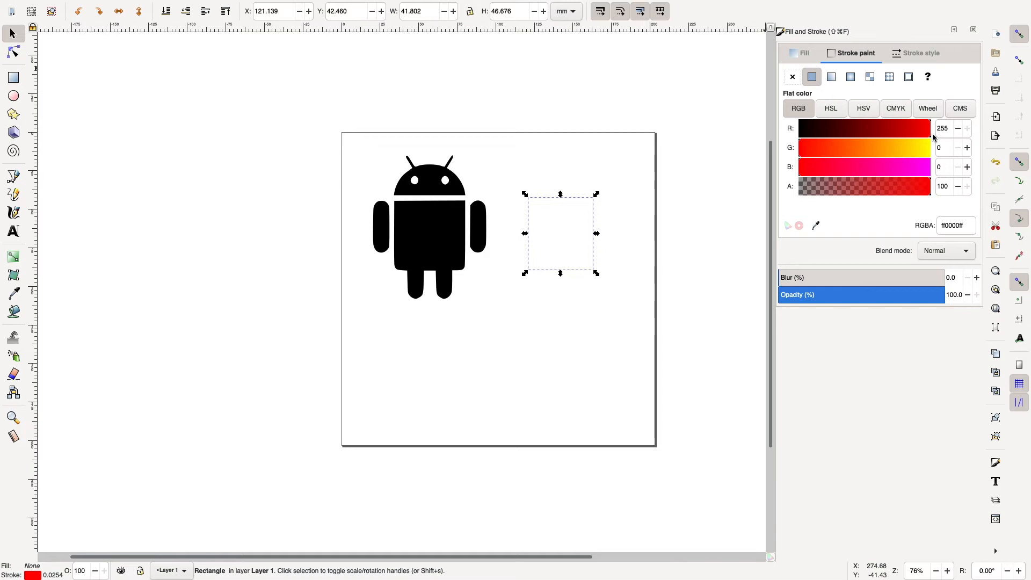
left_click(922, 58)
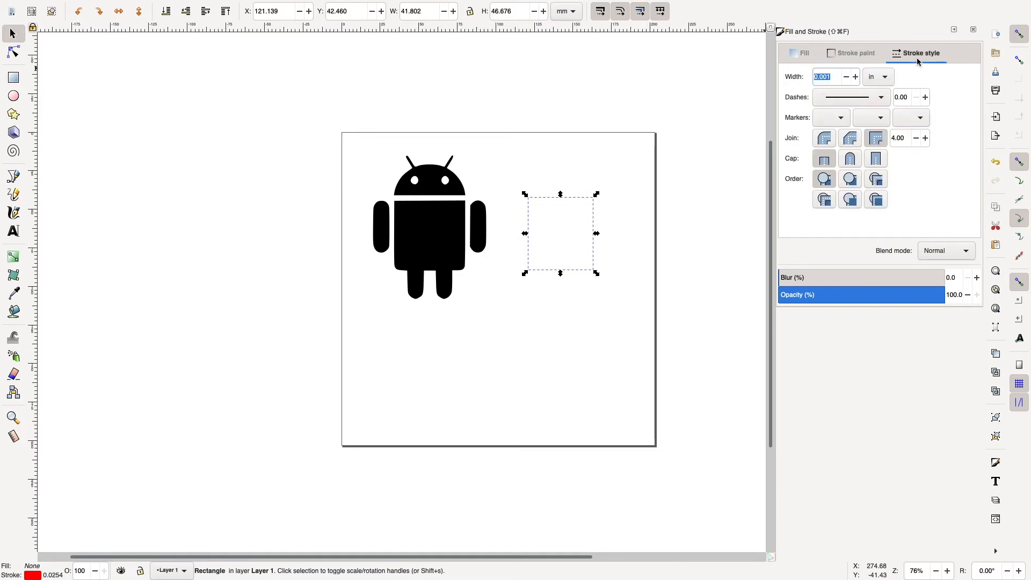
left_click(831, 78)
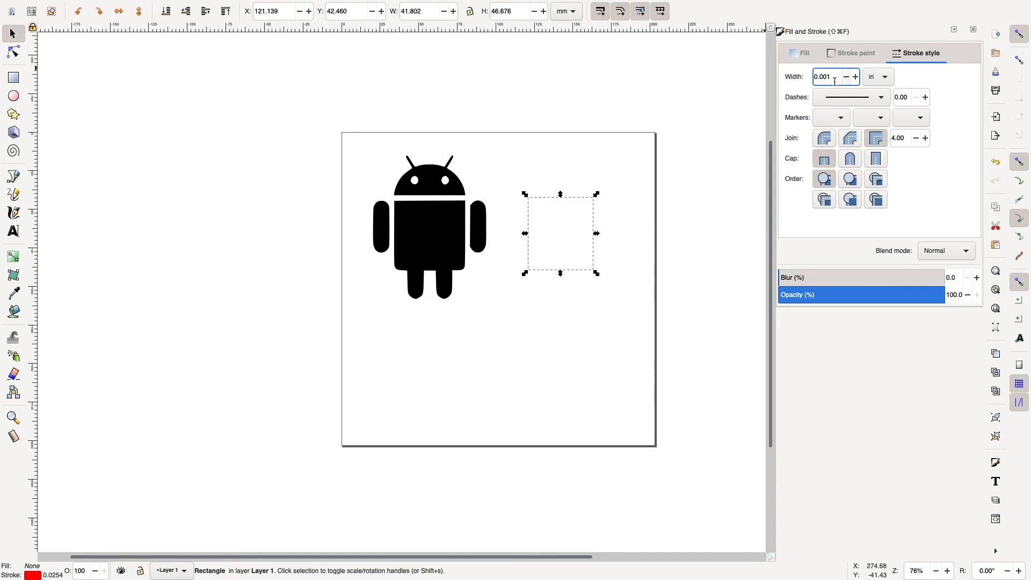
key("BackSpace")
key("BackSpace")
type("1")
key("Return")
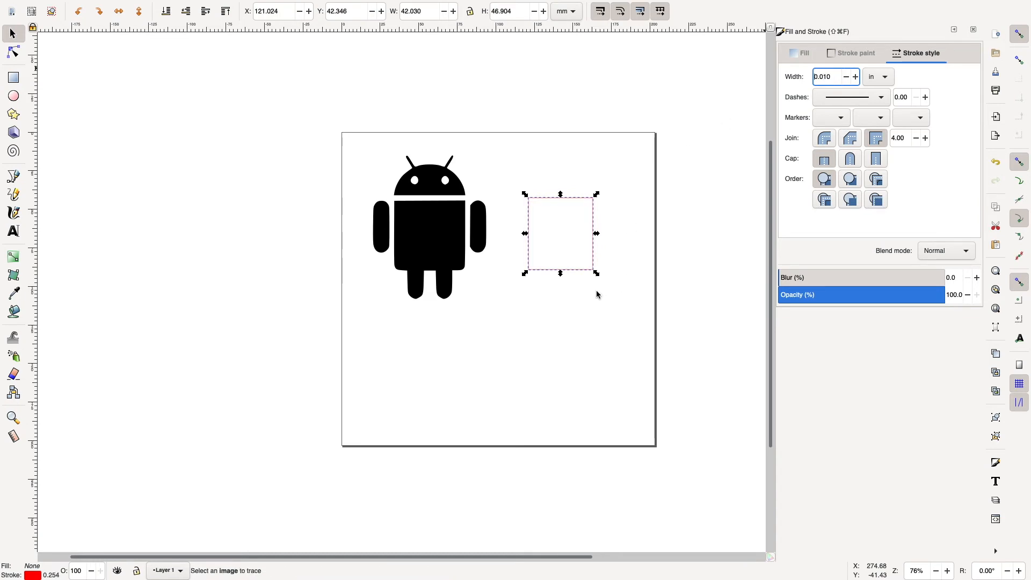
- Reselect the rectangle, set its stroke width back to 0.001 in, and close the fill and stroke settings
left_click(561, 211)
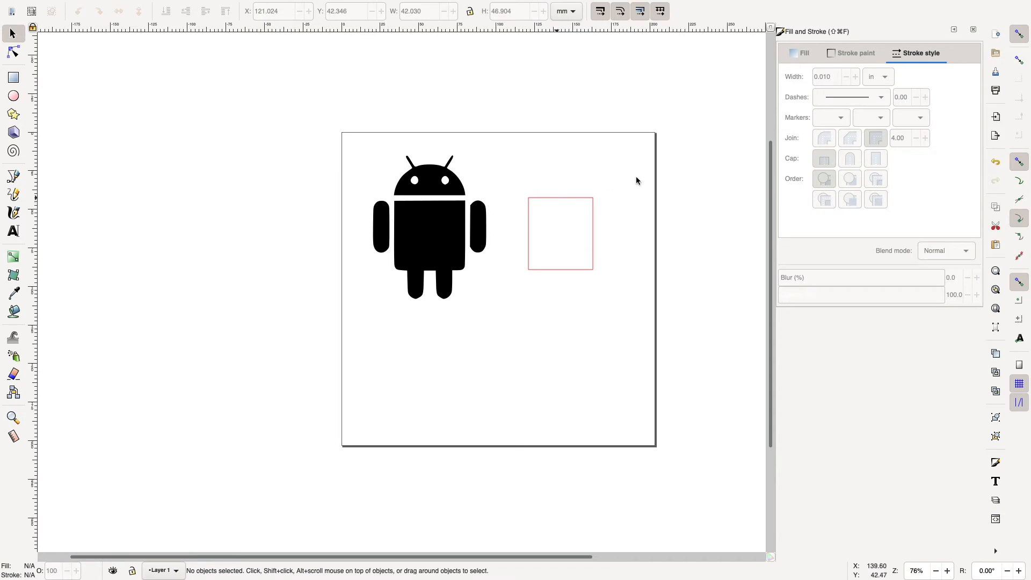
left_click(574, 203)
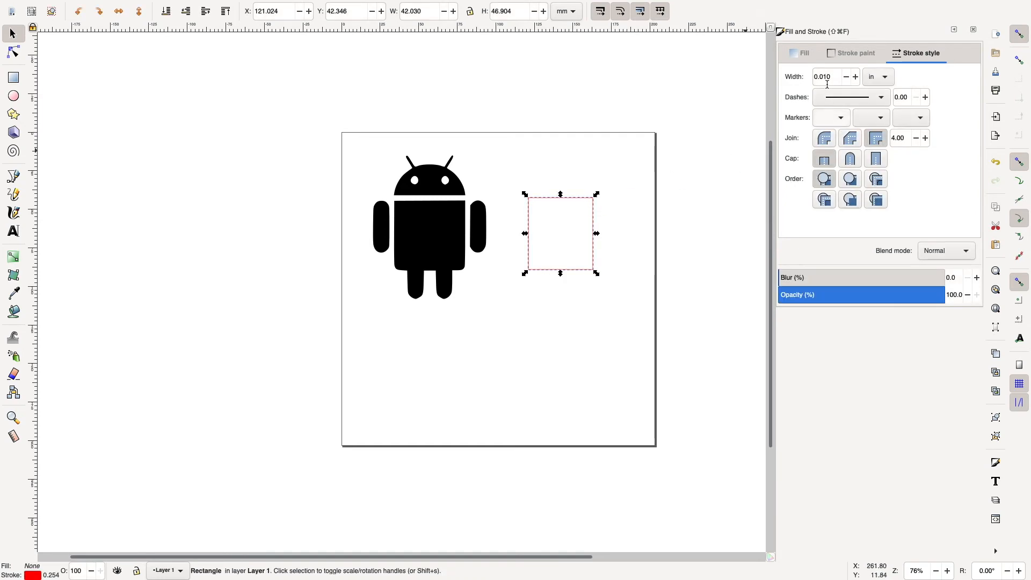
left_click(831, 78)
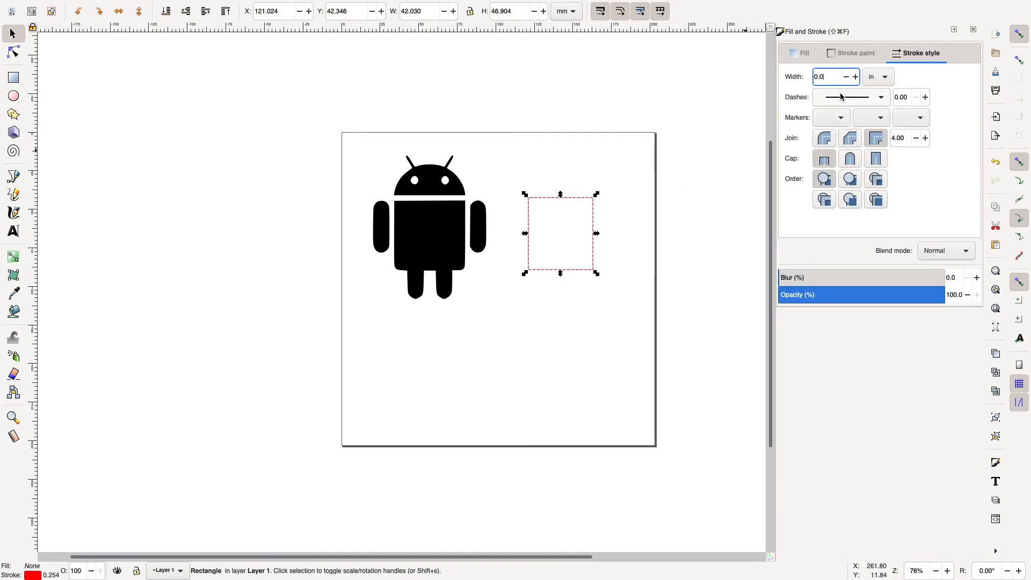
key("Return")
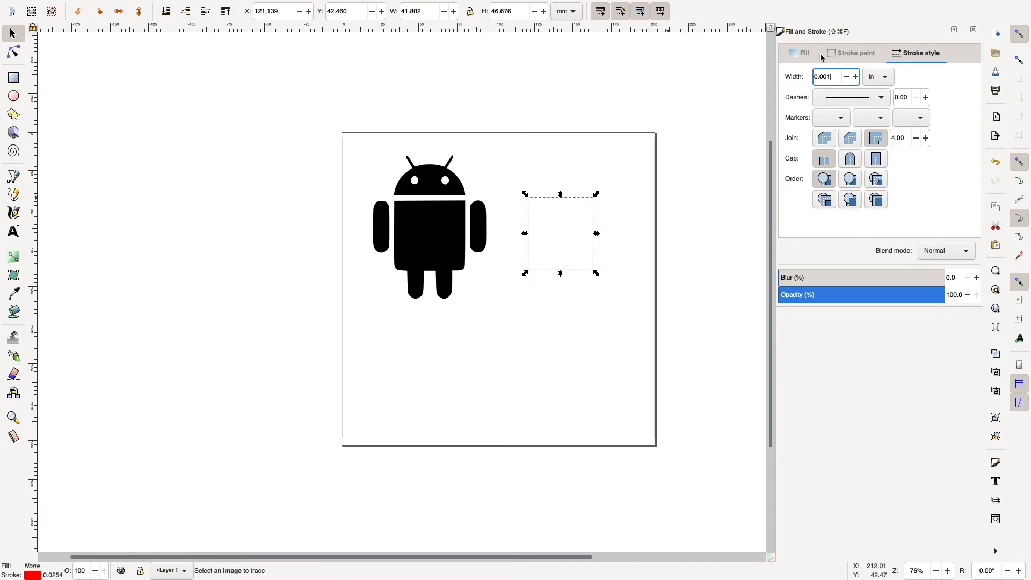
left_click(976, 32)
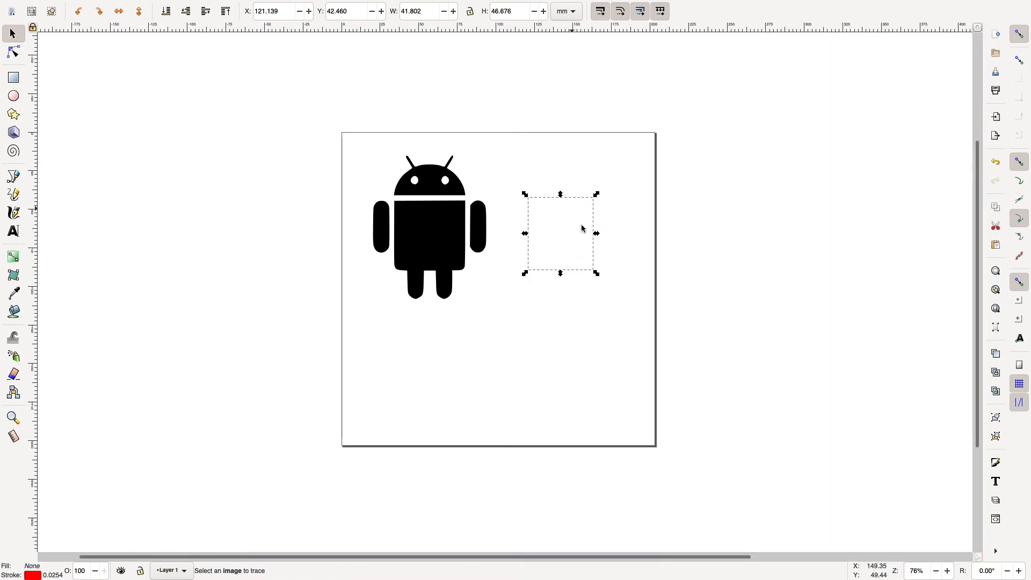
- Move and enlarge the rectangle to frame the robot, about 83 × 107 mm at X 16 mm, Y 8 mm
left_click(606, 286)
left_click_drag(592, 240, 610, 207)
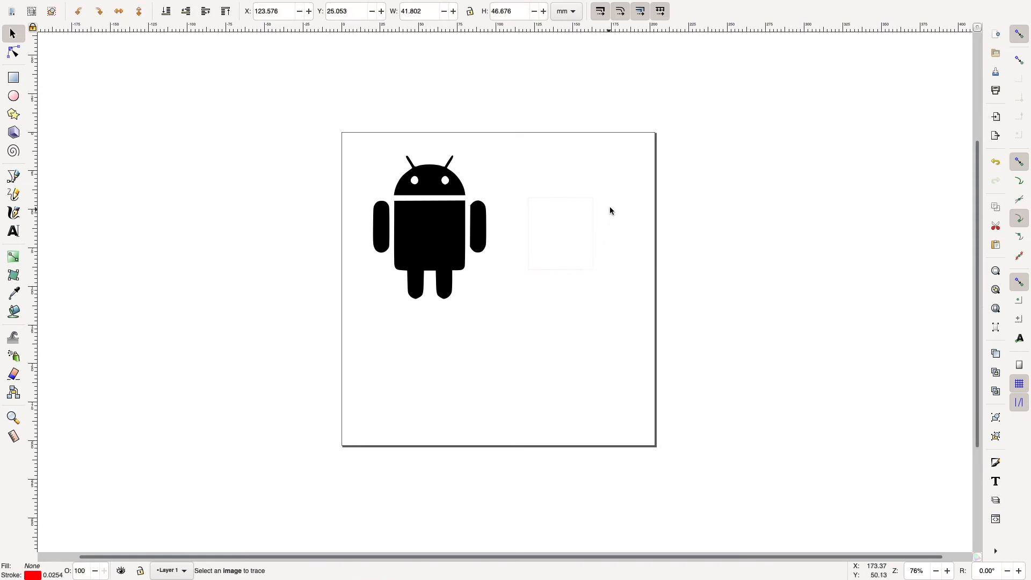
left_click(592, 215)
left_click_drag(594, 228, 592, 234)
left_click_drag(536, 184, 366, 147)
left_click_drag(436, 222, 497, 311)
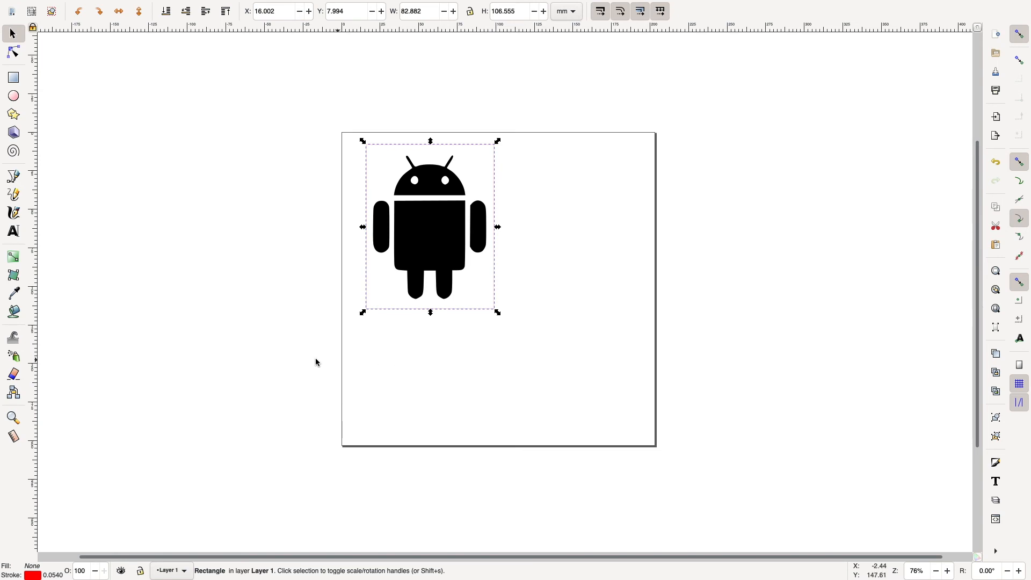
- Add the text "Hello There All" below the framed robot
left_click(14, 235)
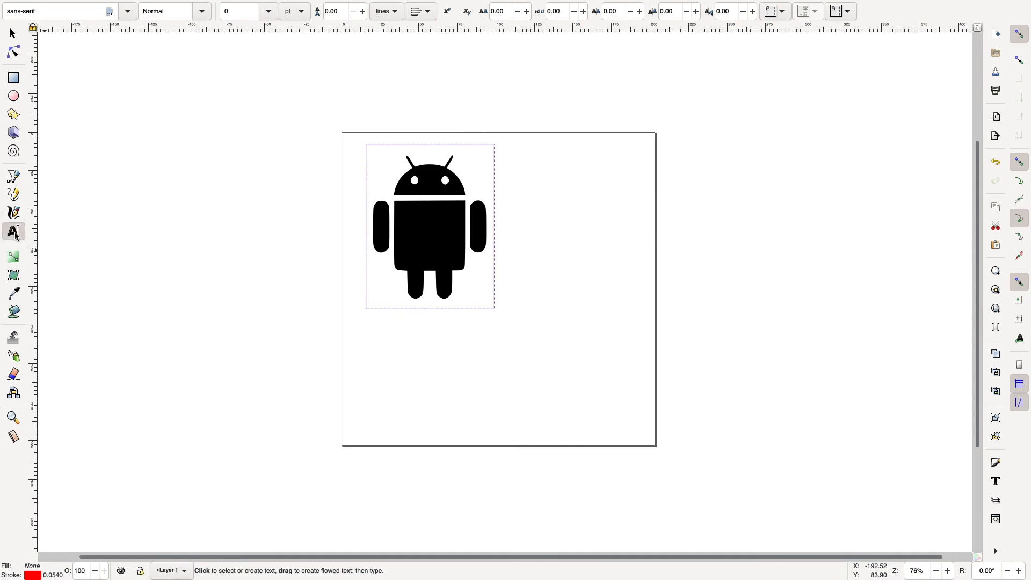
left_click(378, 370)
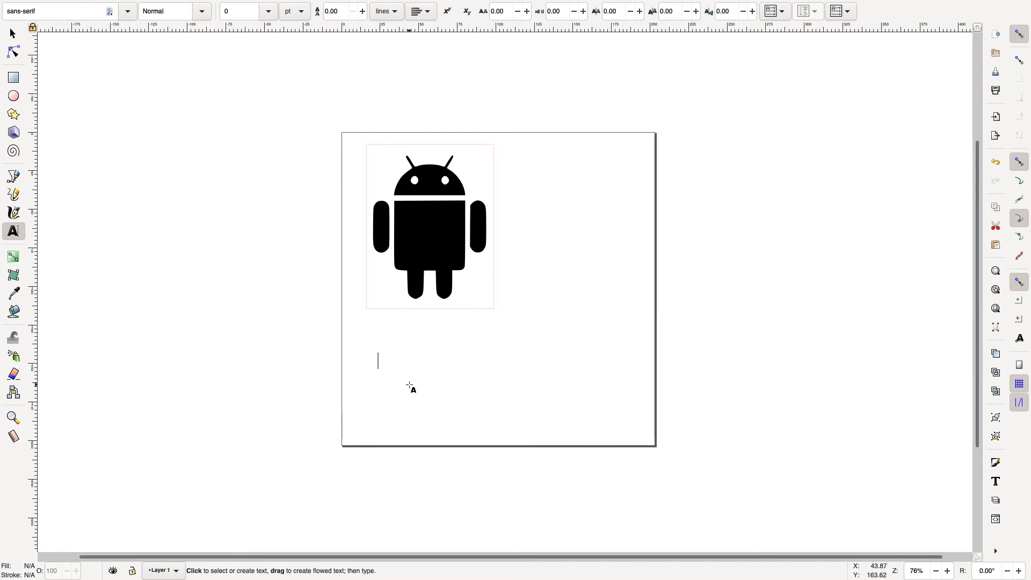
type("Hello There")
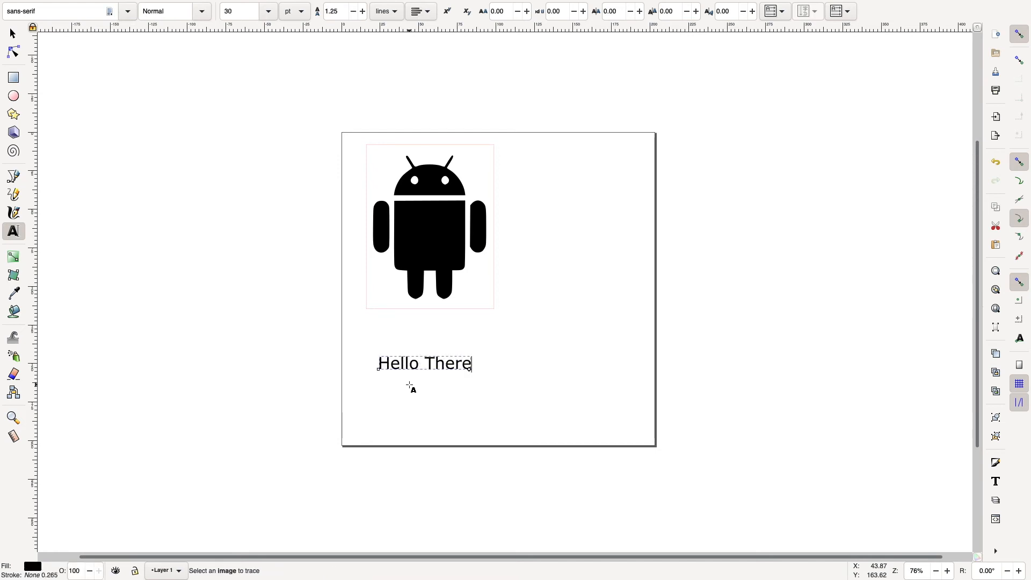
type(" All")
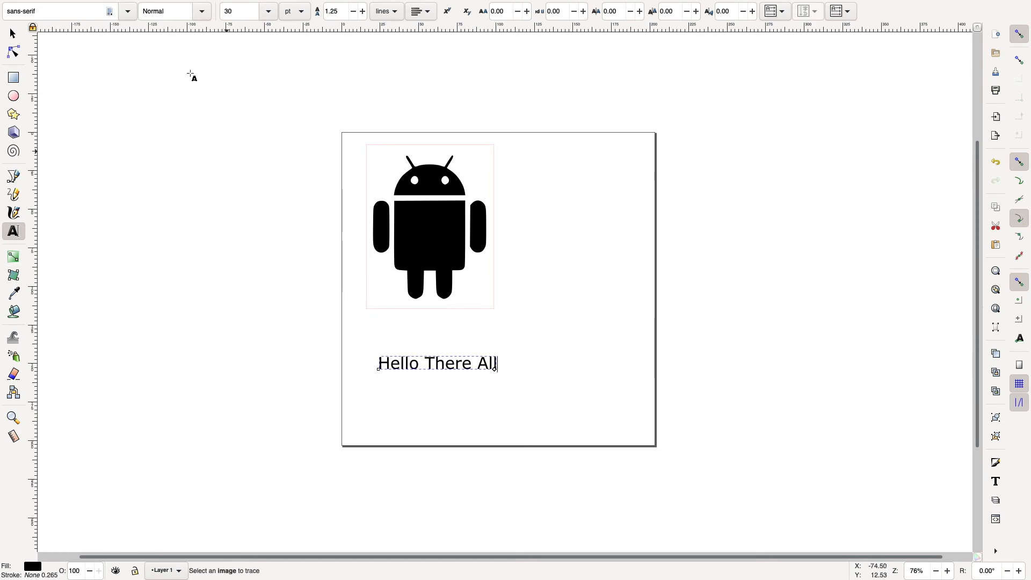
- Apply the Bangla MN font to the text, and replace it with Arial Rounded MT Bold
left_click(241, 6)
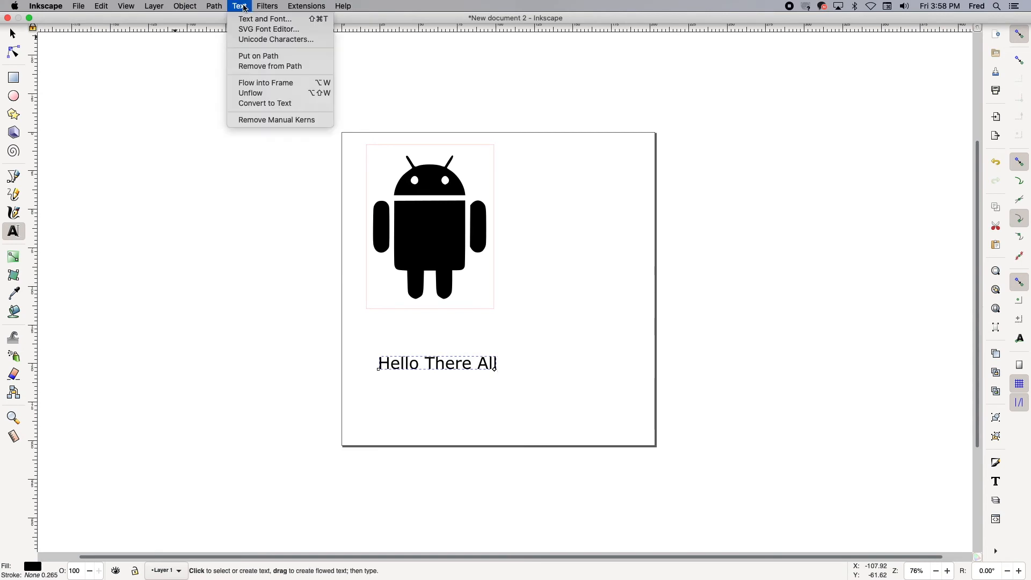
left_click(254, 20)
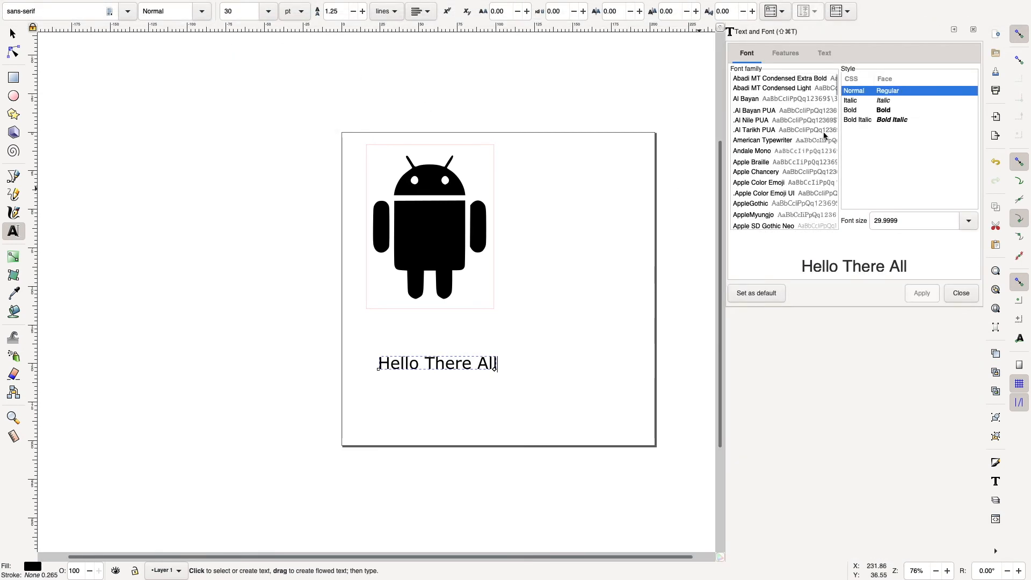
scroll(808, 159, "down", 4)
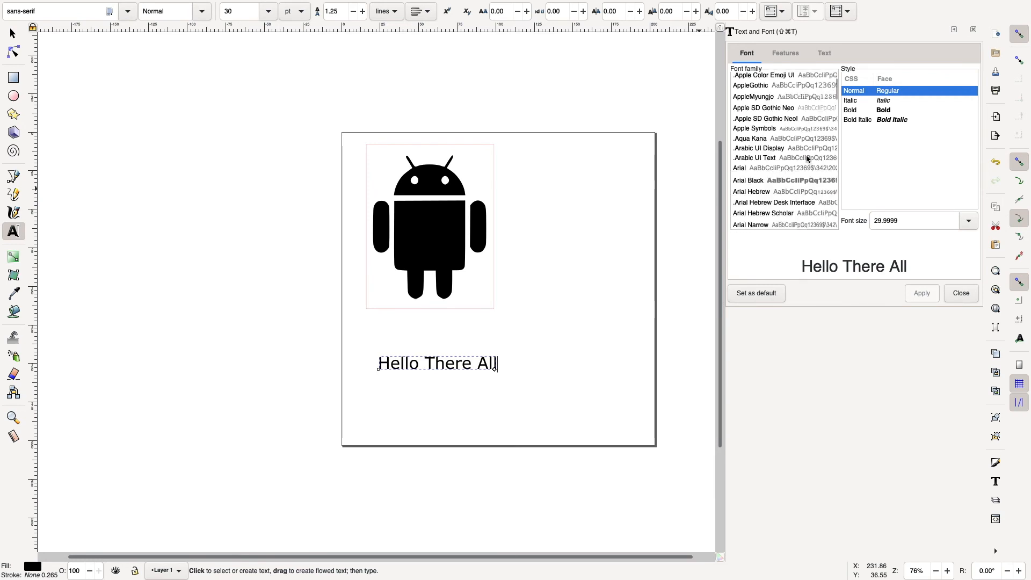
left_click(771, 183)
scroll(792, 193, "down", 5)
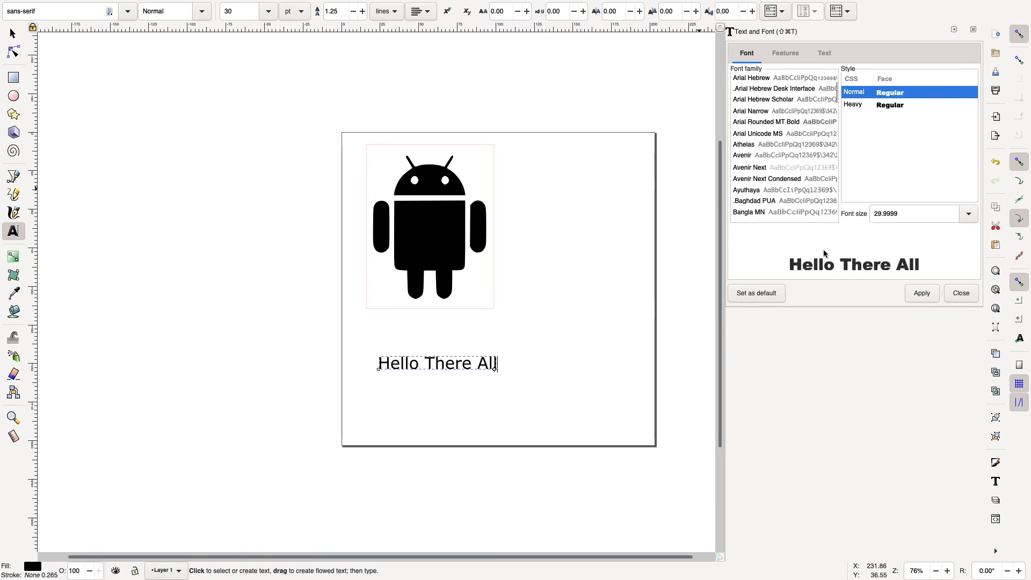
left_click(786, 200)
left_click(787, 212)
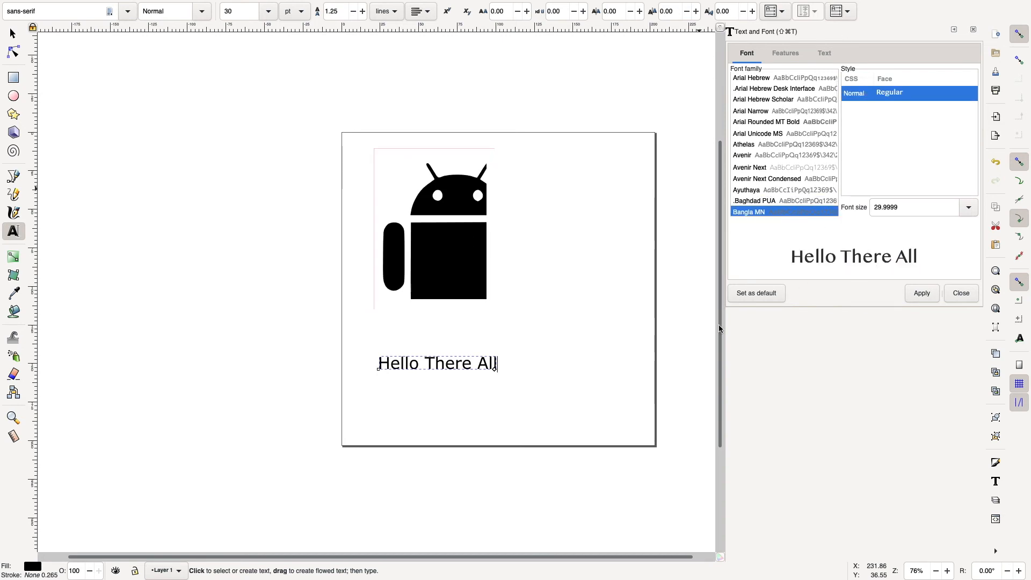
left_click(920, 295)
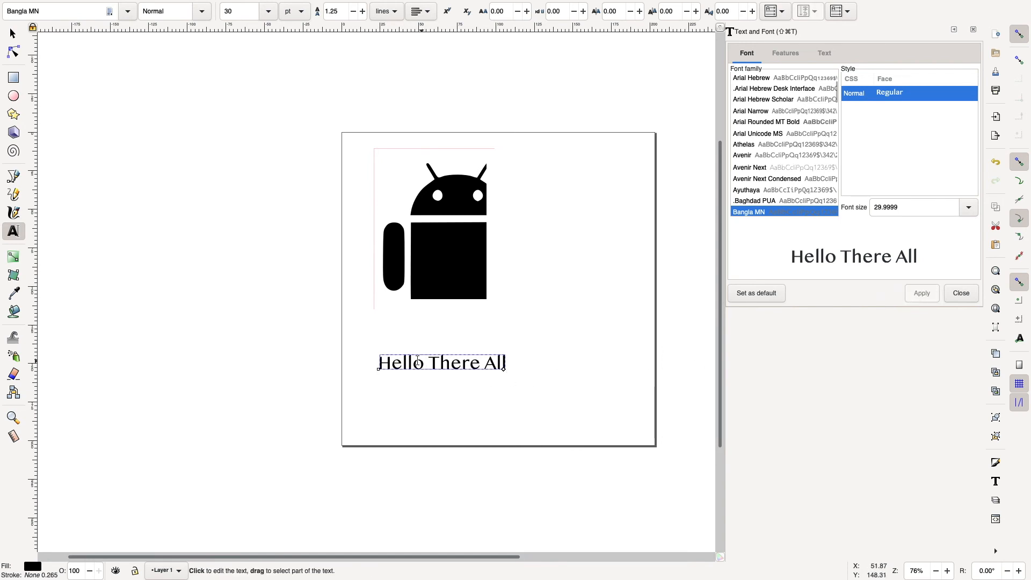
left_click(766, 122)
left_click(920, 295)
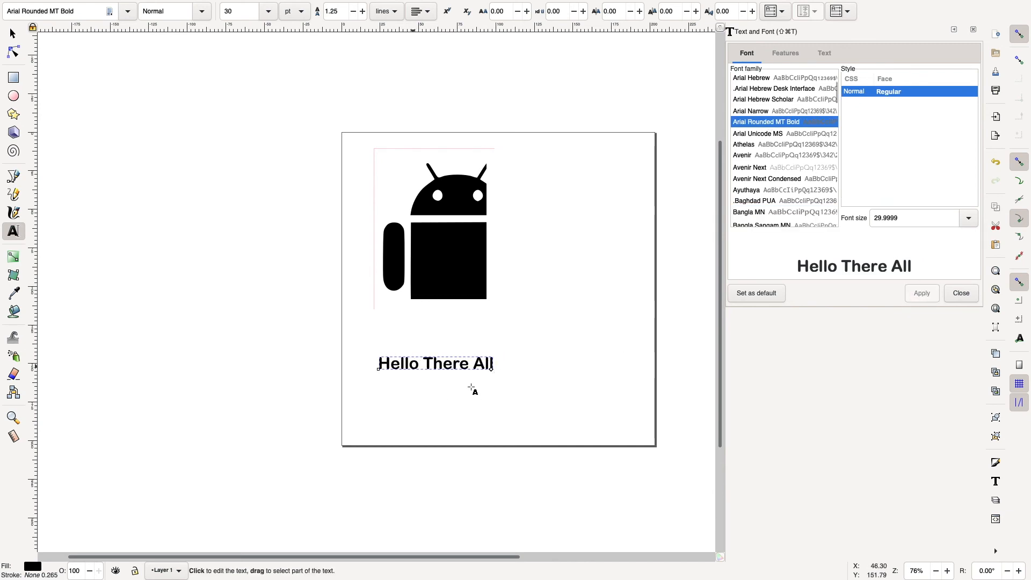
- Stretch the text to about 127 × 24 mm and place it below the frame at about X 28 mm, Y 127 mm
left_click(13, 34)
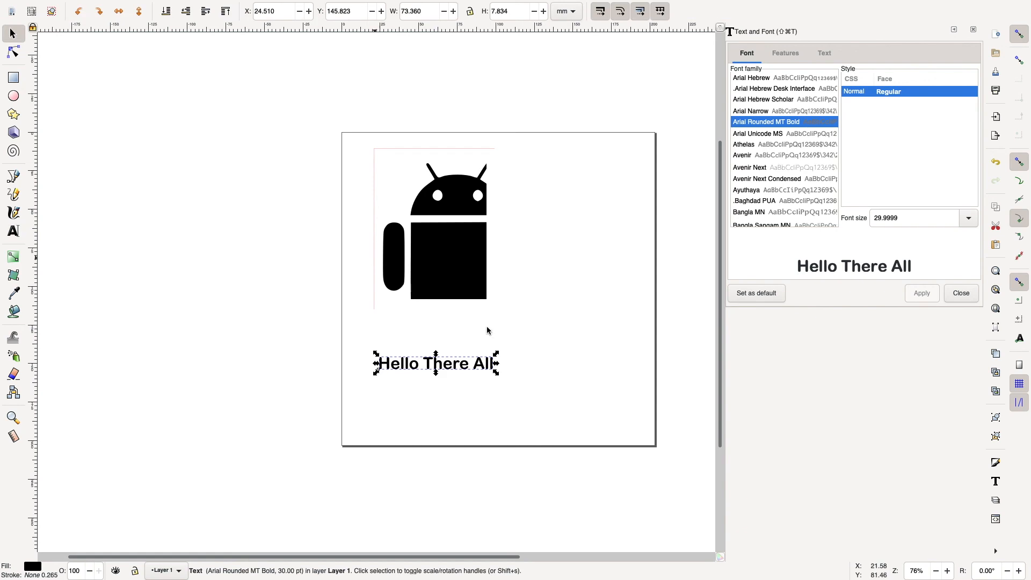
left_click_drag(476, 370, 496, 362)
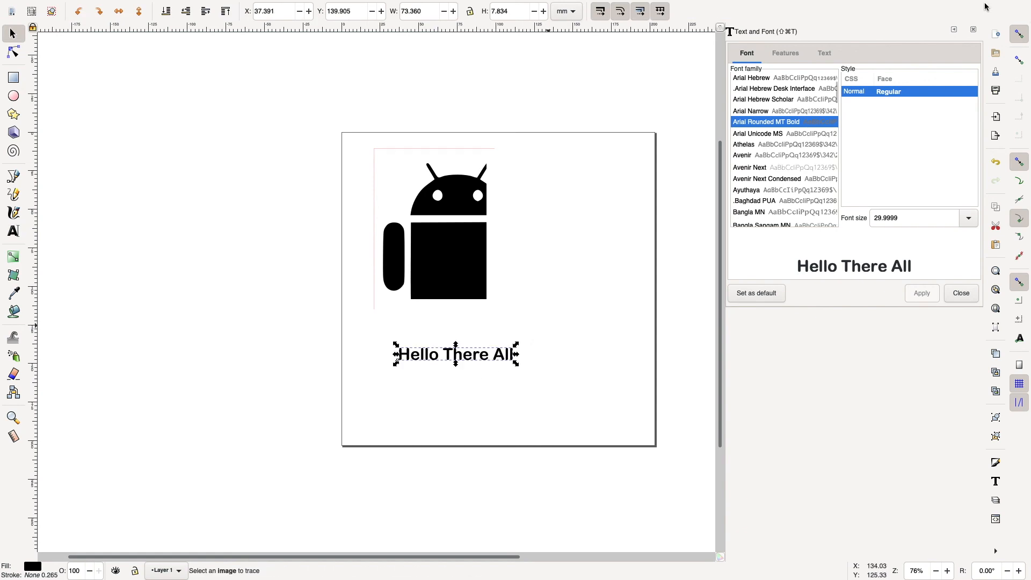
left_click(975, 29)
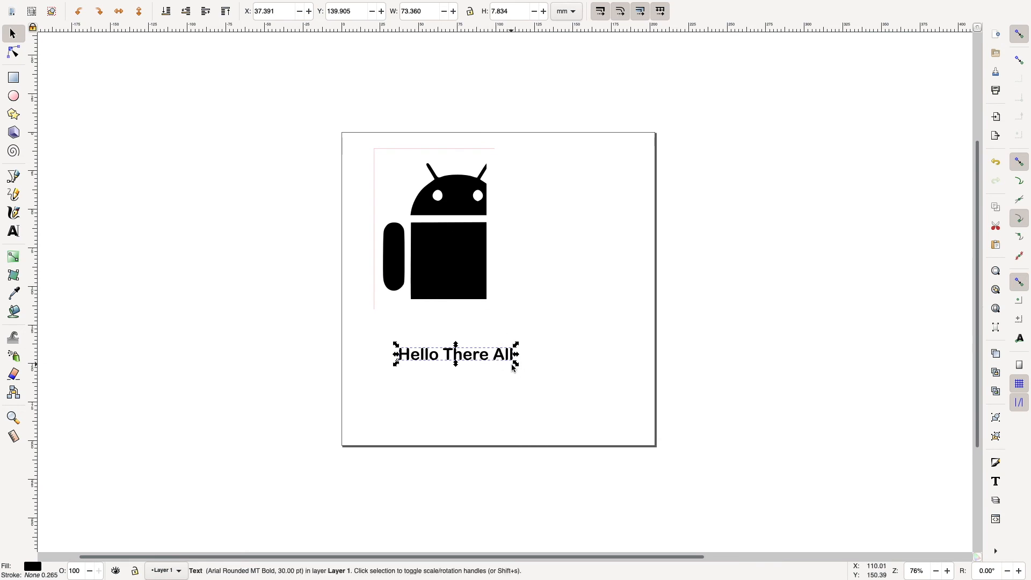
left_click_drag(518, 368, 601, 392)
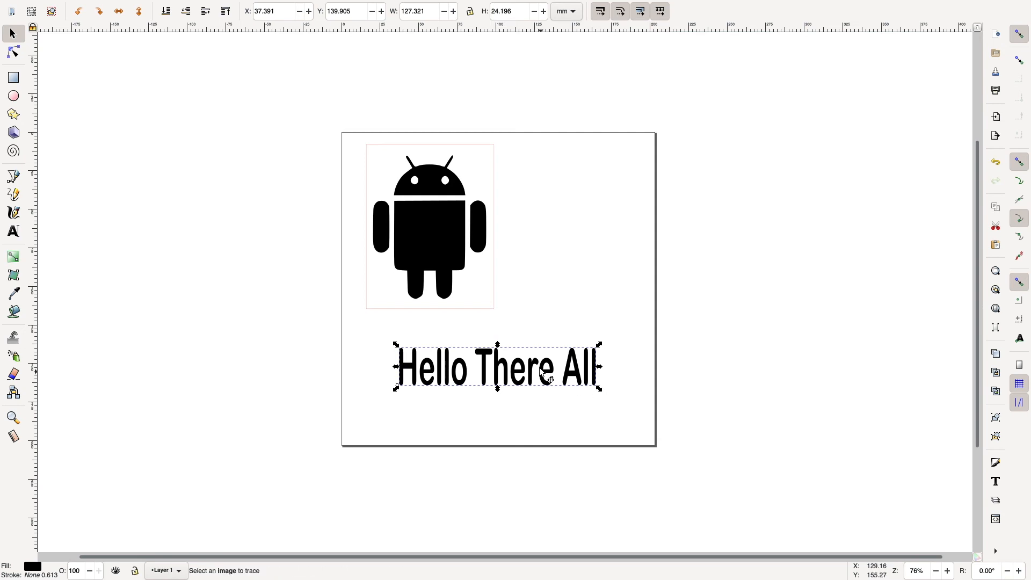
left_click_drag(541, 371, 526, 346)
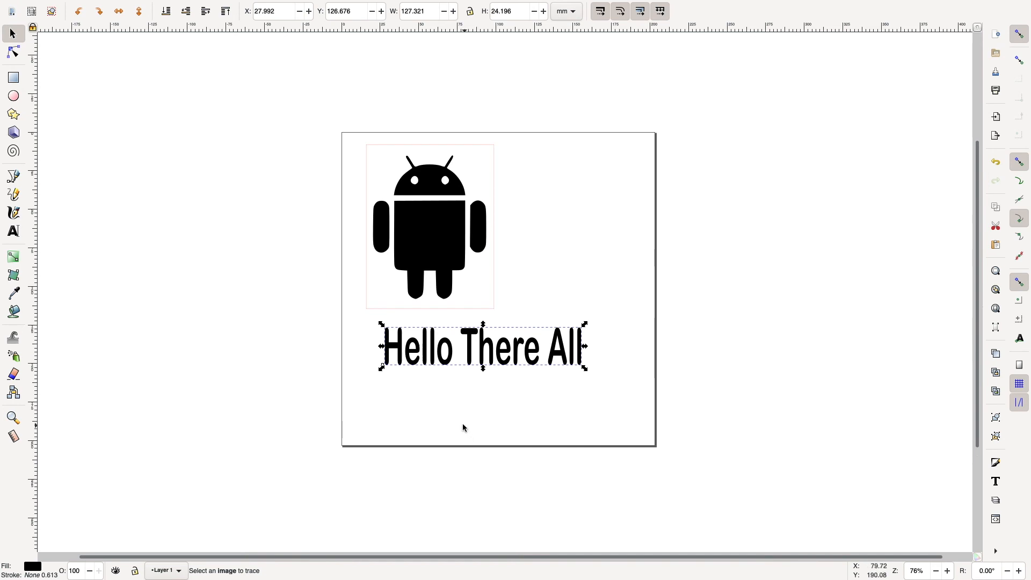
- Shrink the robot slightly, centre it inside the rectangular frame, and clear the selection
left_click(427, 240)
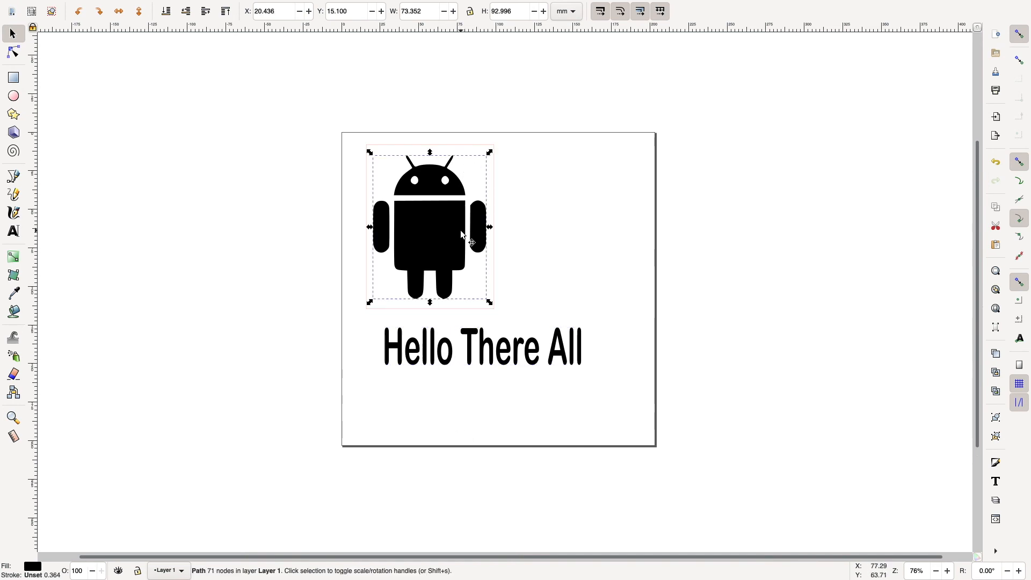
left_click_drag(489, 153, 474, 172)
left_click_drag(434, 239, 444, 228)
left_click(494, 168)
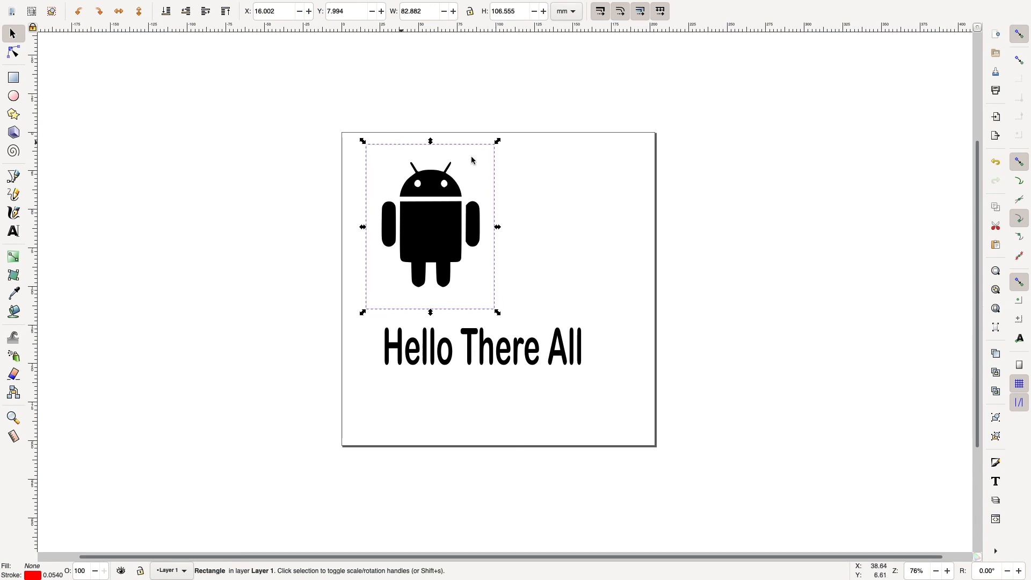
left_click(225, 207)
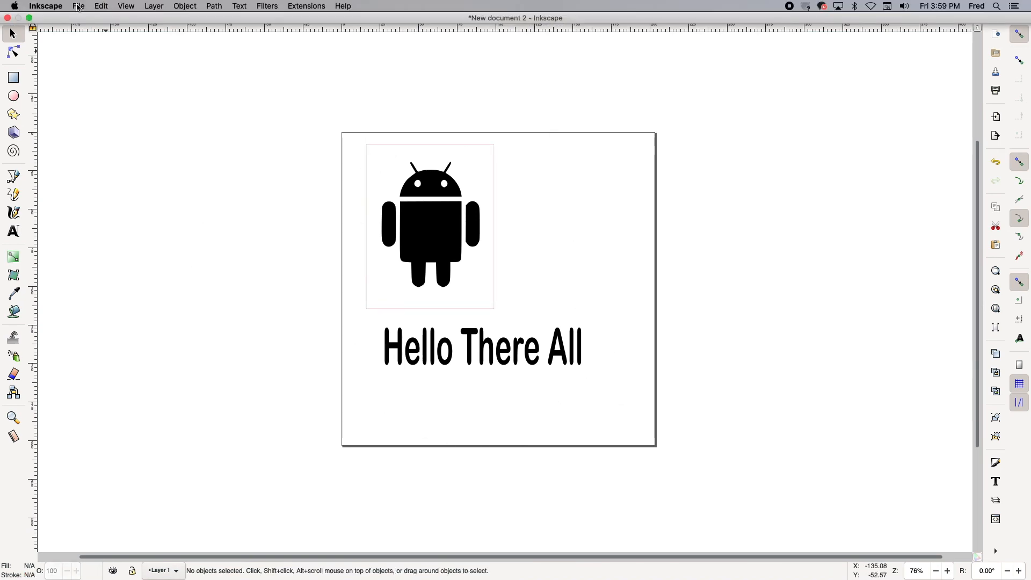
- Save the document in the home folder as an Inkscape SVG named andlogo.svg
left_click(78, 6)
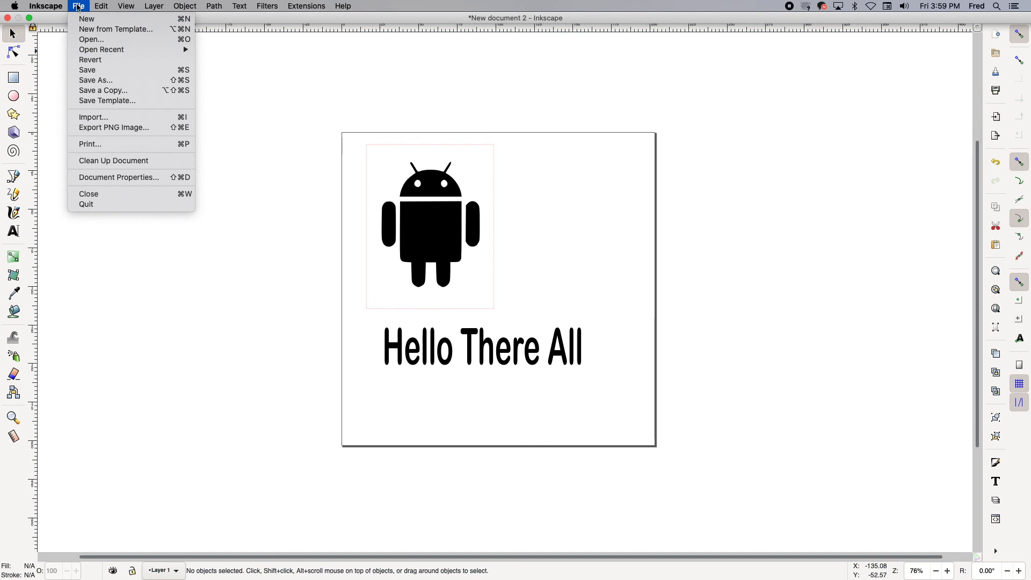
left_click(97, 81)
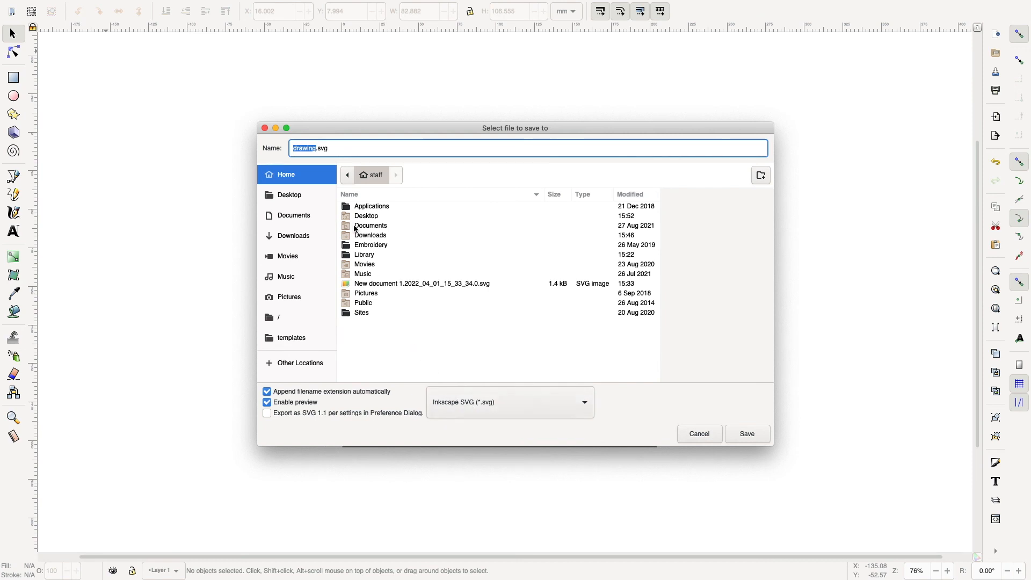
type("and")
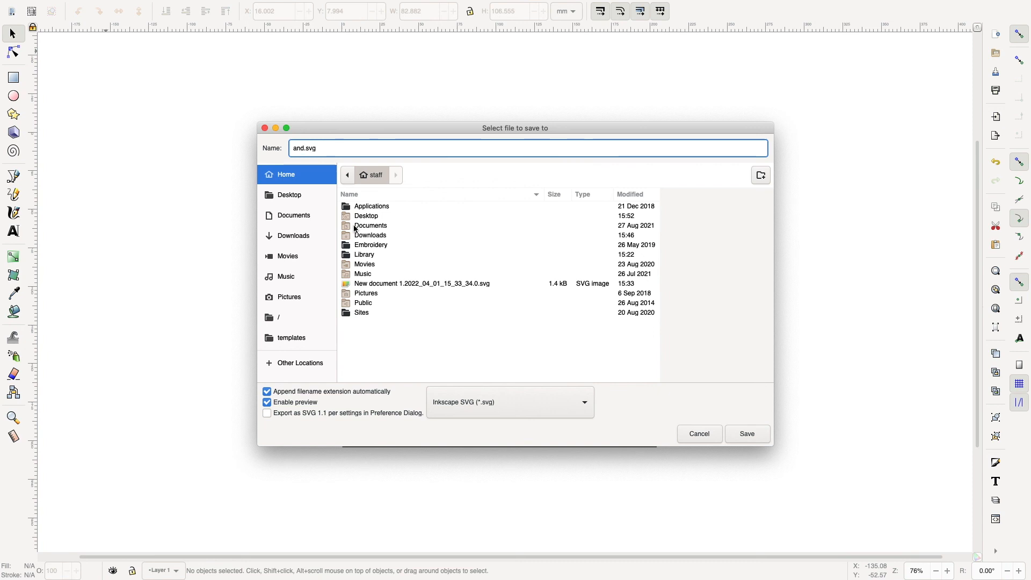
type("logo")
left_click(747, 434)
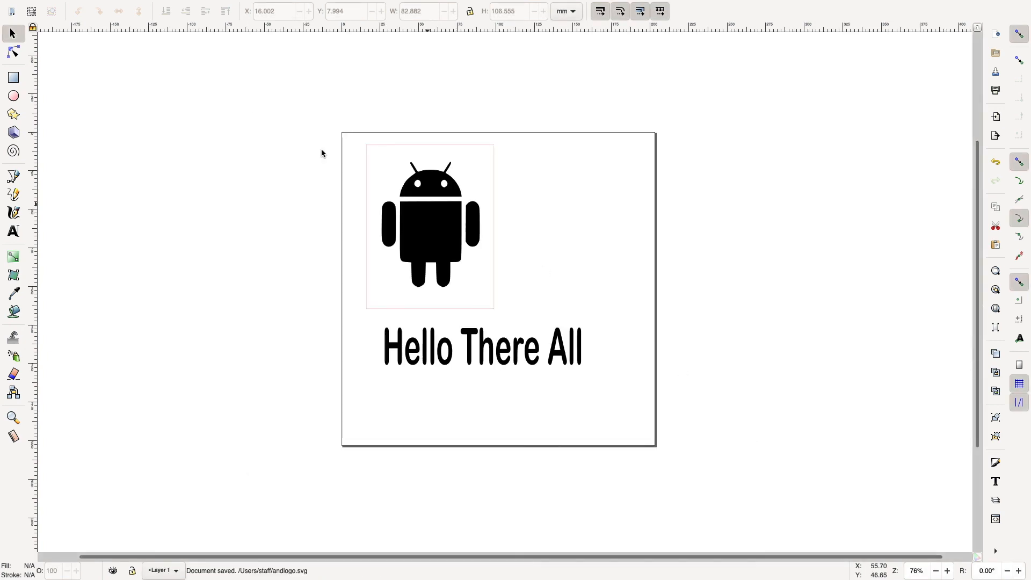
- Save a PDF version as andlogo.pdf in the home folder, with text converted to paths
mouse_move(113, 3)
left_click(79, 5)
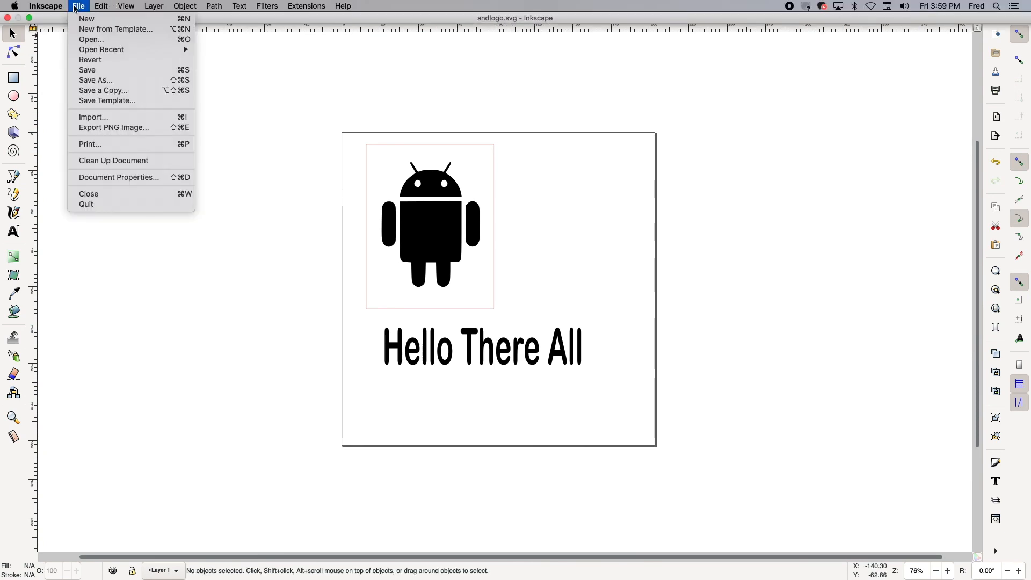
left_click(82, 80)
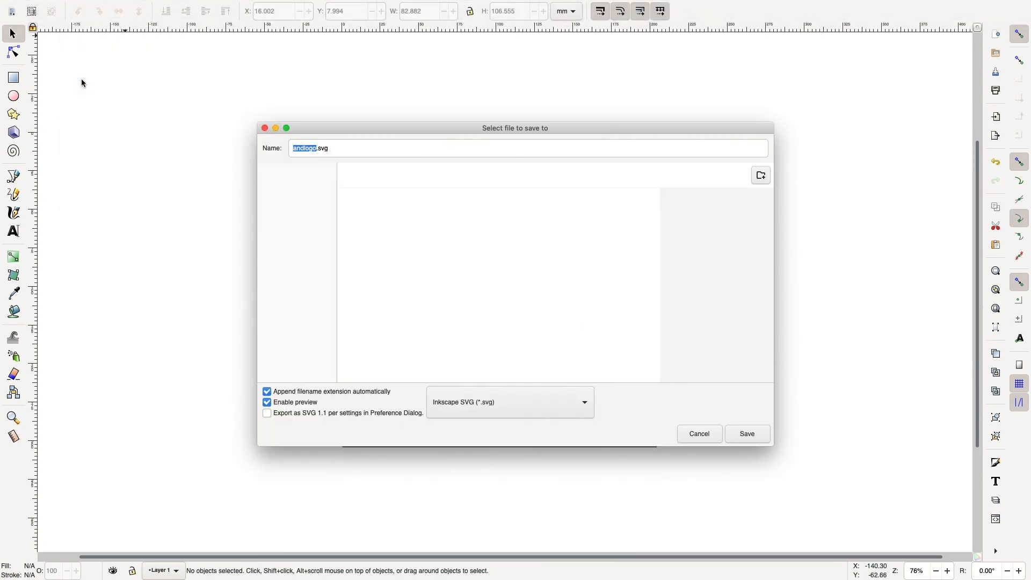
left_click(480, 402)
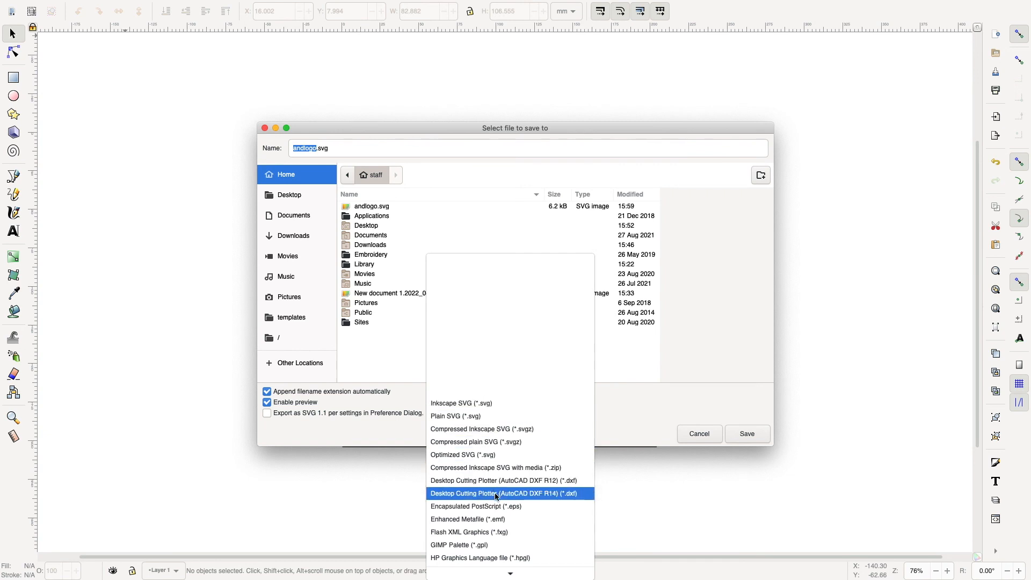
scroll(515, 567, "down", 3)
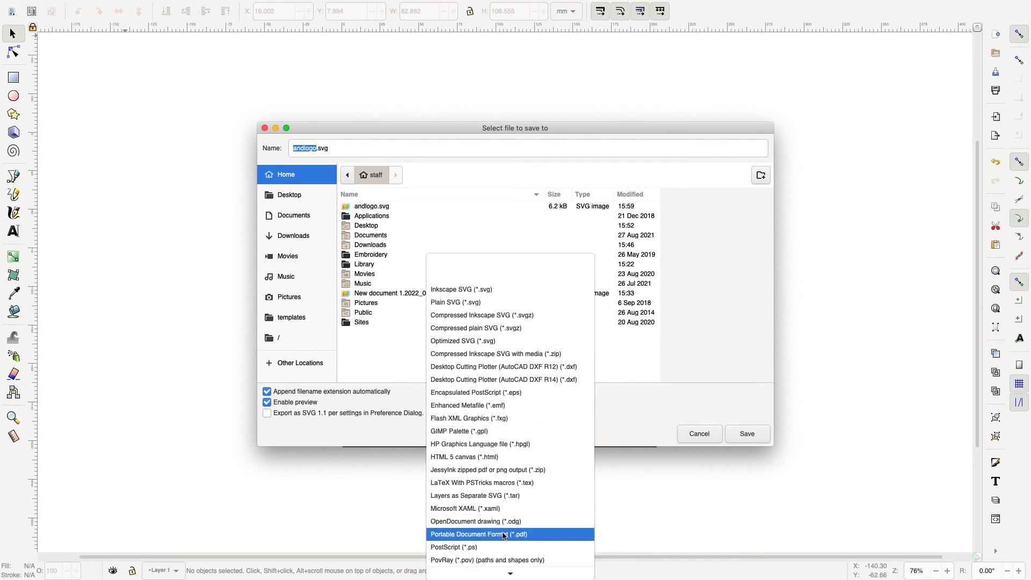
left_click(505, 532)
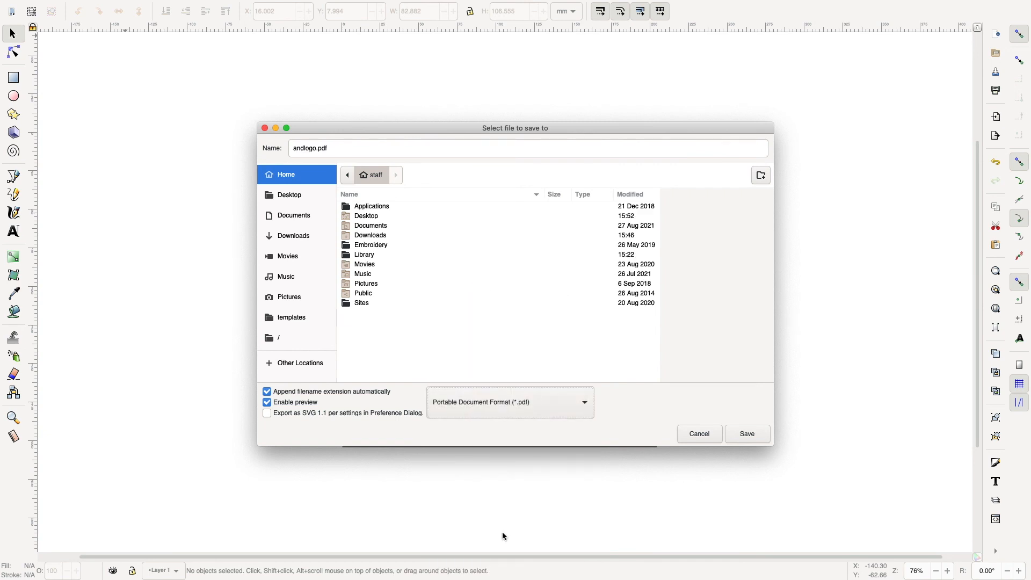
left_click(748, 435)
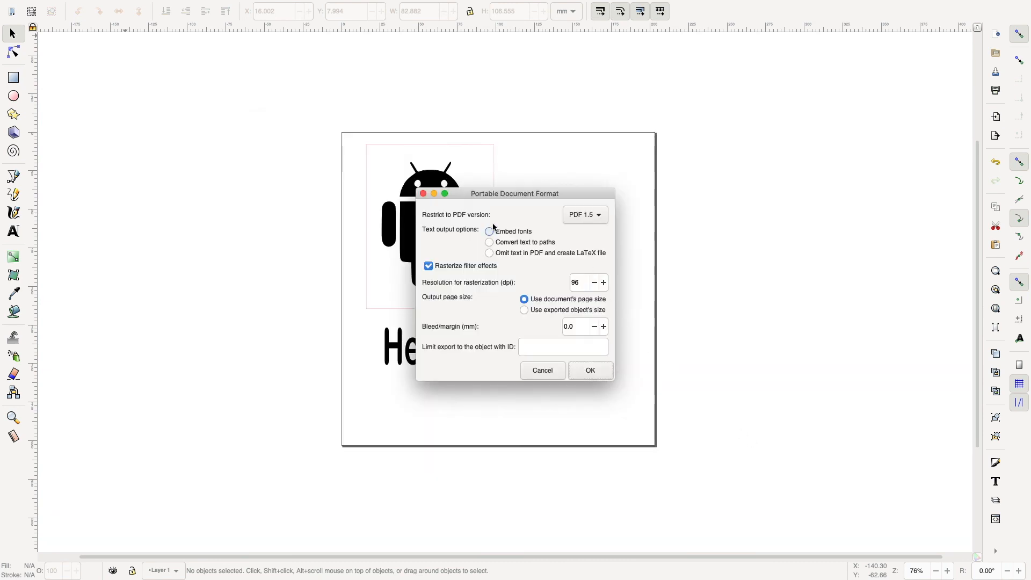
left_click(489, 244)
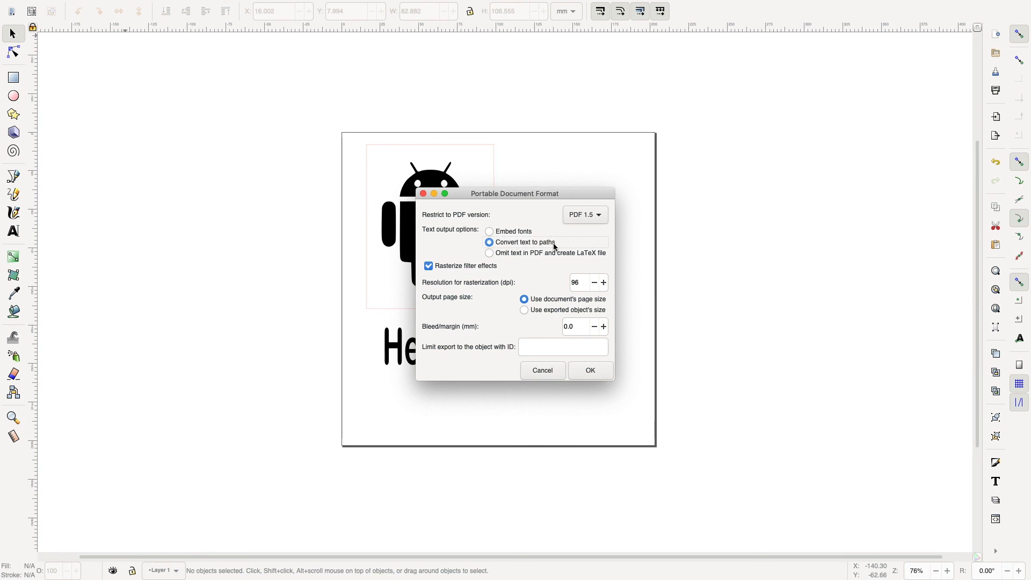
left_click(589, 377)
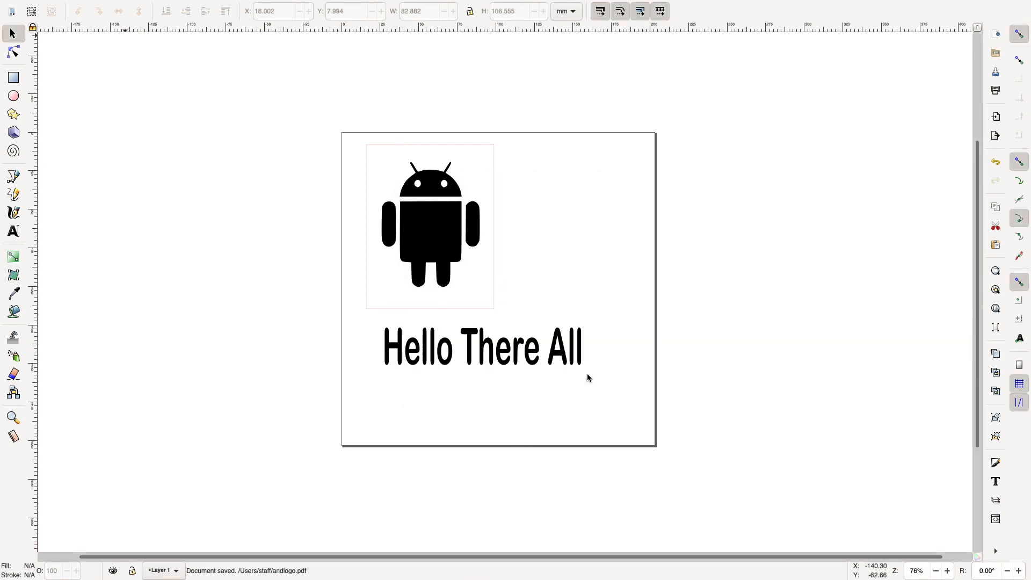